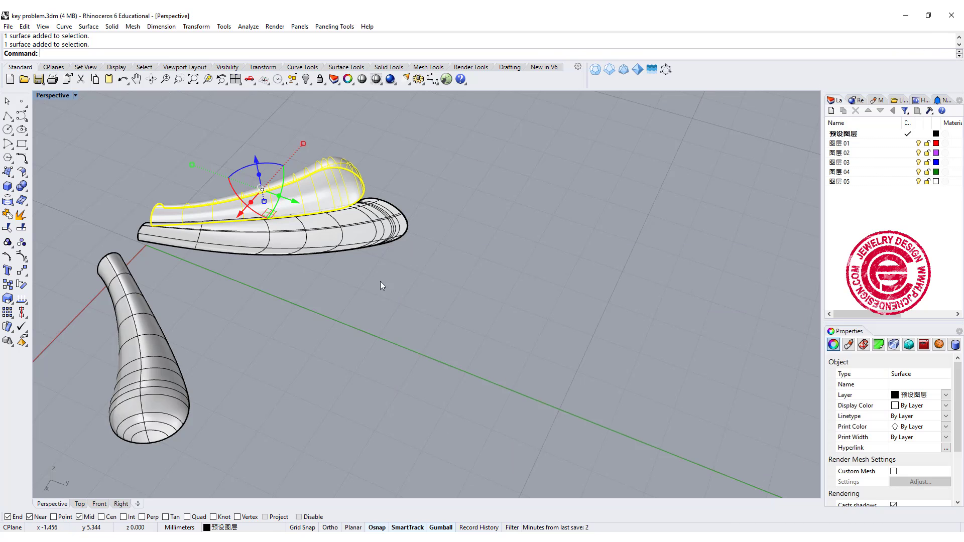
- Examine the two adjoining swept surfaces from several angles, especially where their rounded ends meet
right_drag(381, 281, 511, 267)
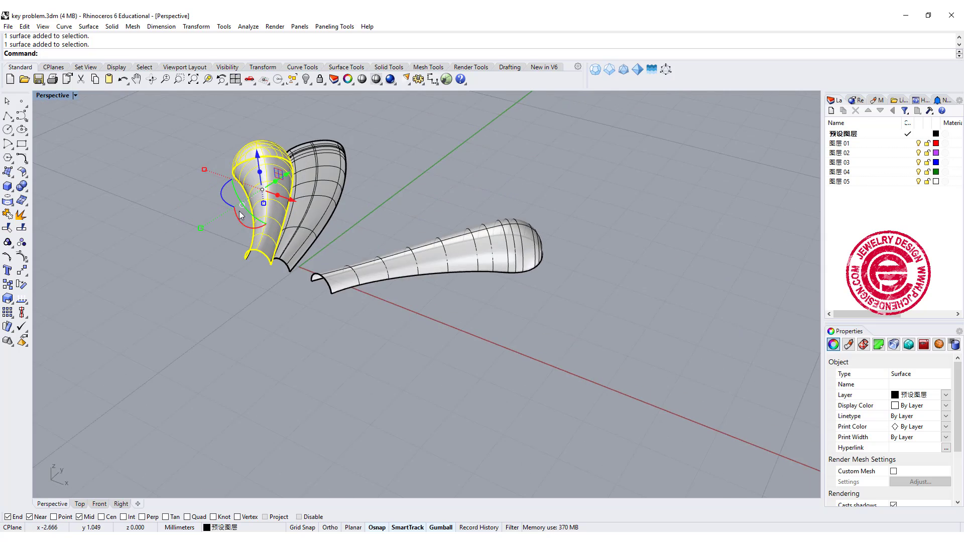
scroll(240, 216, up, 4)
click(656, 393)
right_drag(627, 347, 371, 303)
shift+right_drag(524, 317, 409, 290)
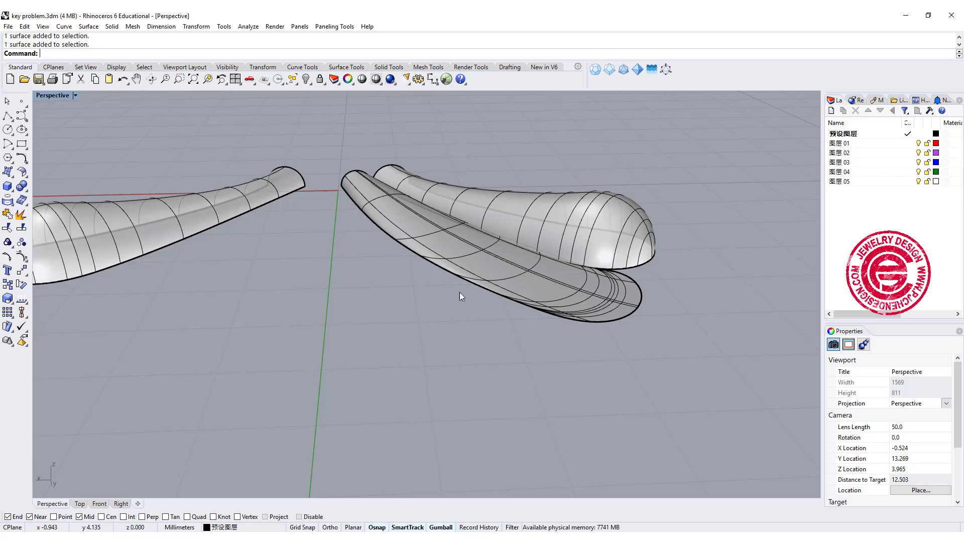
scroll(551, 291, up, 4)
click(551, 291)
right_drag(384, 332, 377, 305)
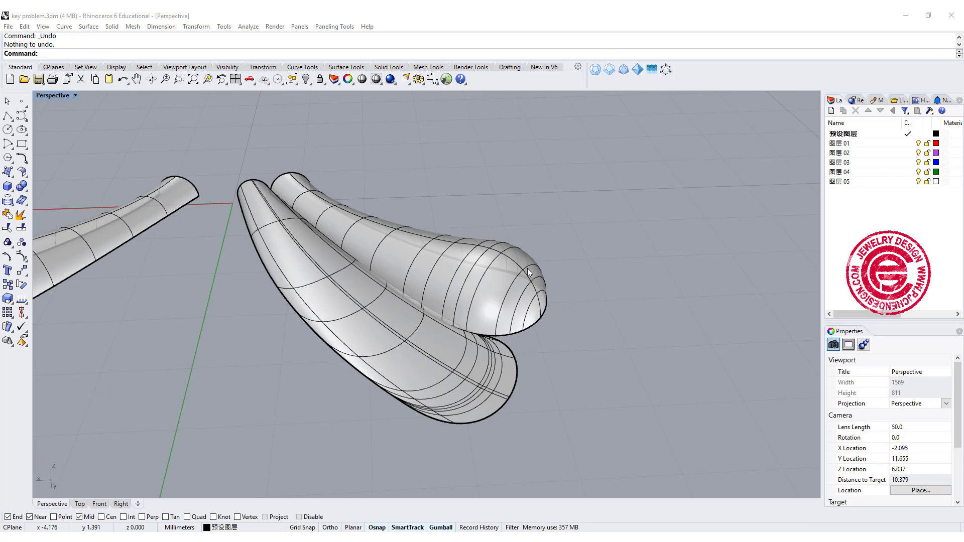
- Delete the front surface of the adjoining pair and hide the surface behind it, keeping their outline curves
right_drag(528, 269, 452, 341)
click(423, 372)
key(Delete)
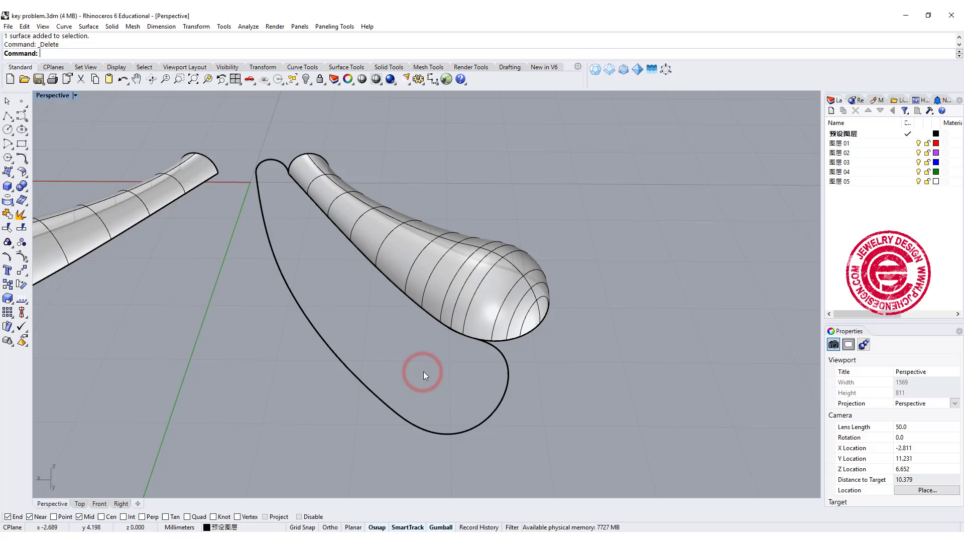
right_drag(423, 371, 465, 383)
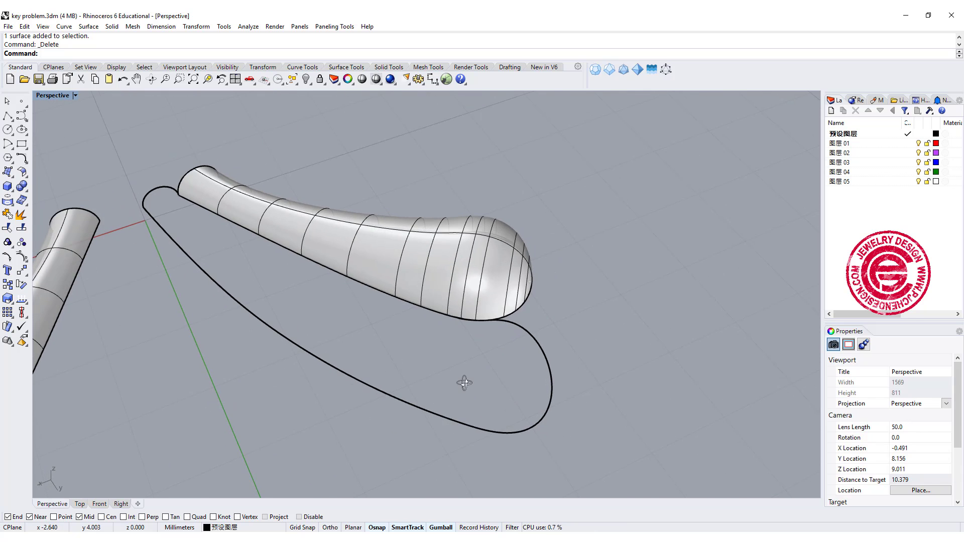
click(477, 308)
click(306, 79)
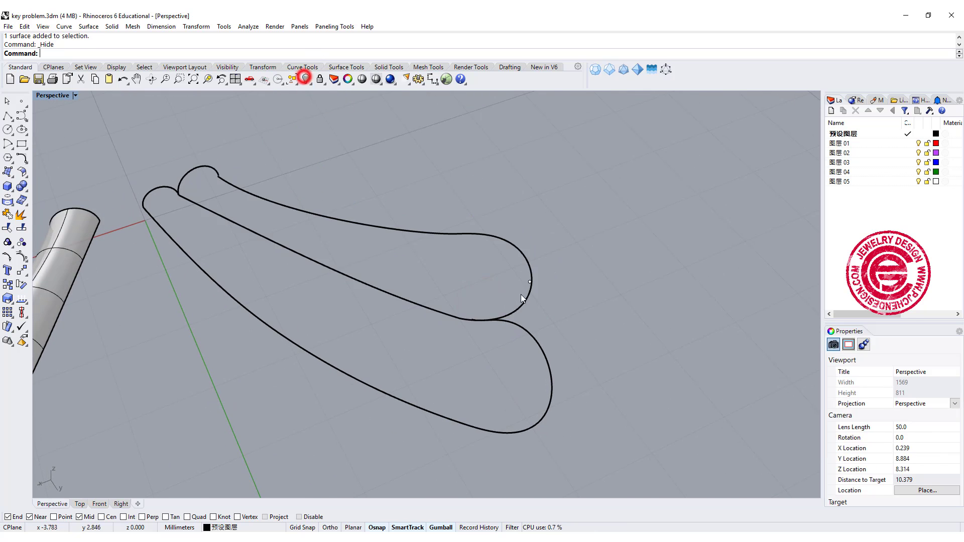
- Examine the individual outline curves and how they overlap where the two rounded ends meet
right_drag(520, 294, 477, 309)
click(496, 358)
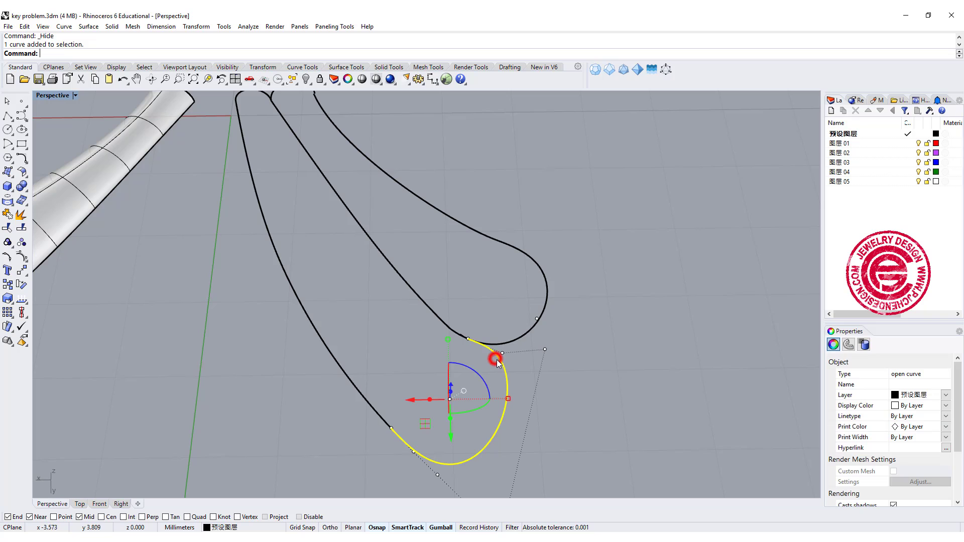
click(363, 402)
click(447, 323)
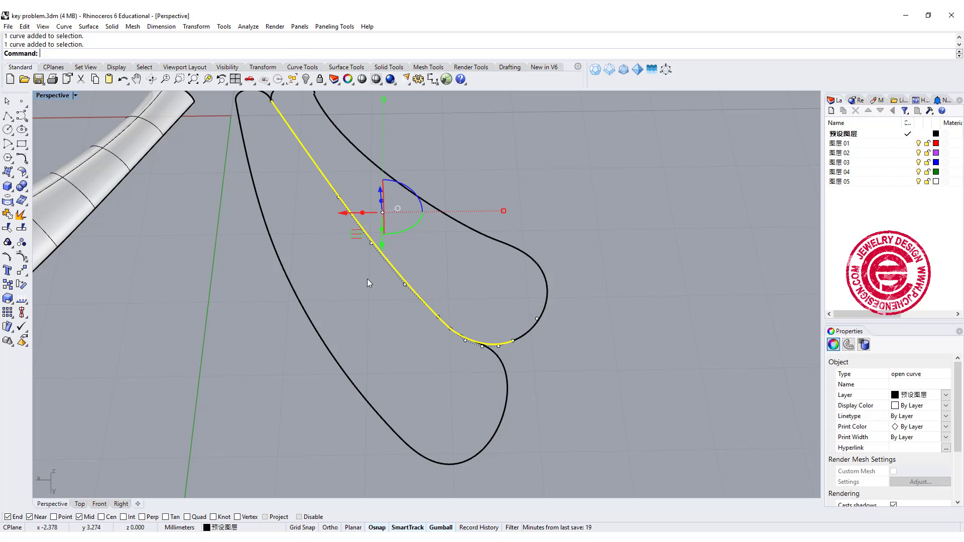
click(528, 367)
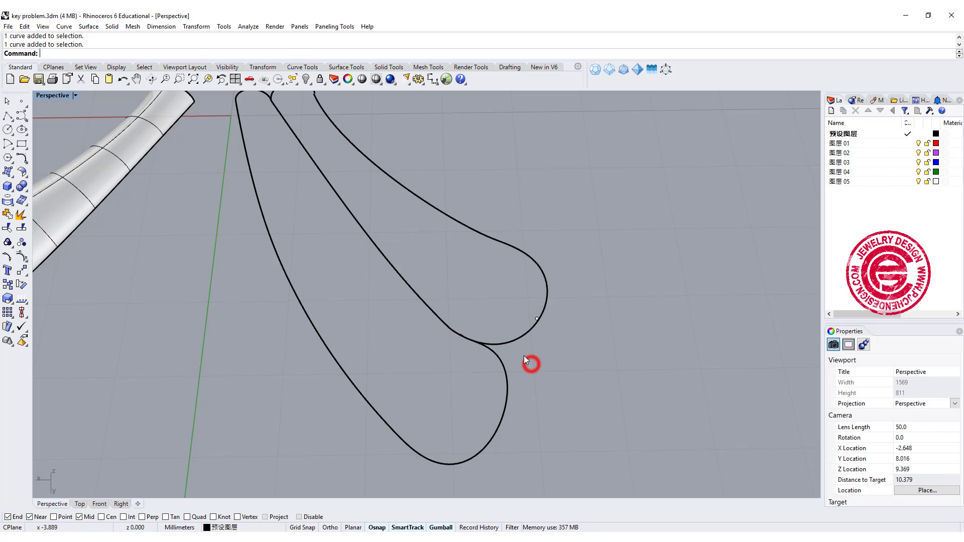
scroll(527, 363, up, 8)
drag(512, 394, 363, 303)
click(573, 373)
click(562, 316)
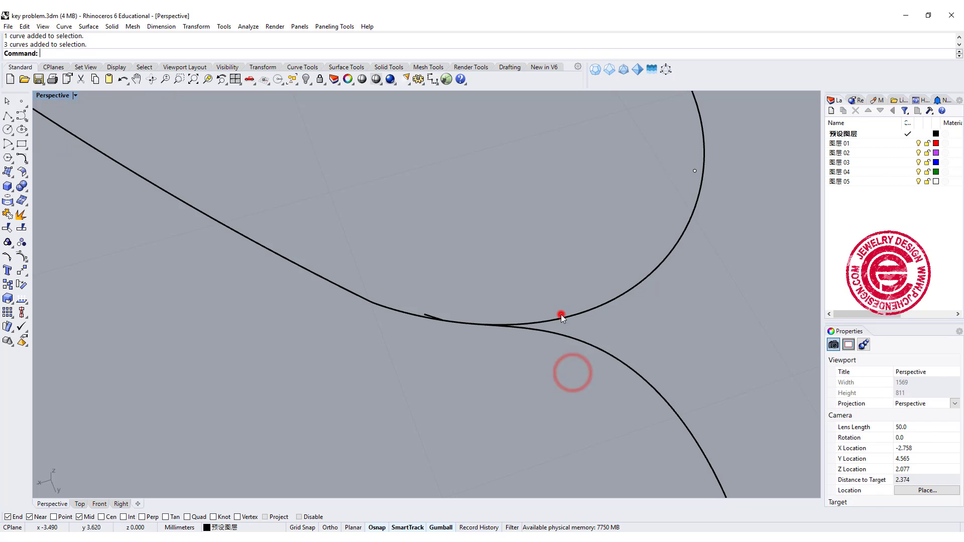
scroll(479, 326, up, 5)
scroll(424, 308, down, 5)
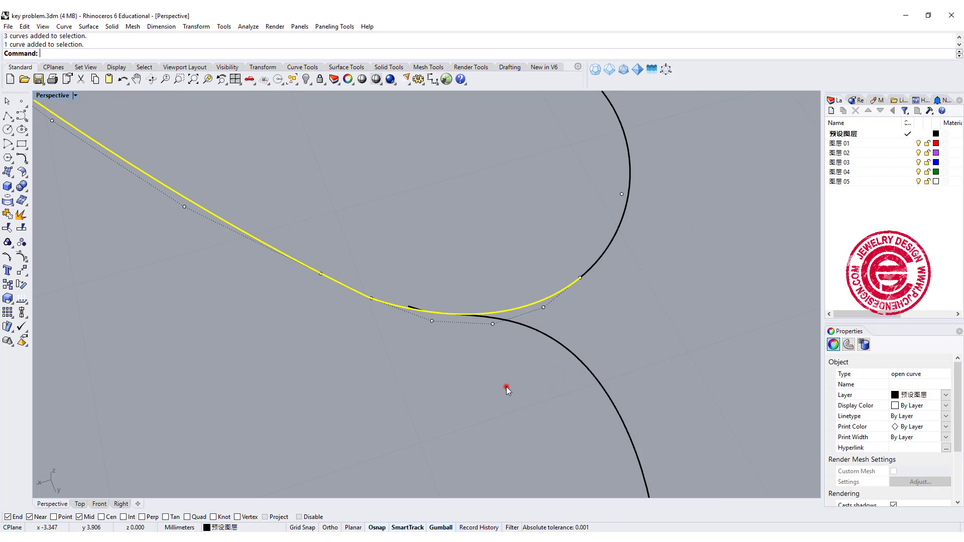
- Trim the shared middle curve and the front end curve against each other, removing the overhanging pieces past where they meet
drag(506, 386, 361, 222)
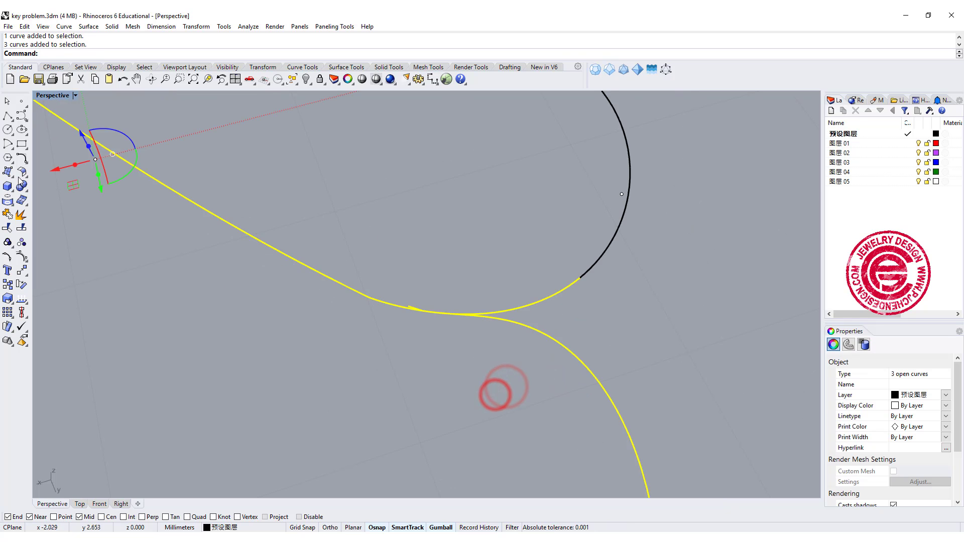
click(6, 230)
scroll(523, 309, up, 2)
click(523, 309)
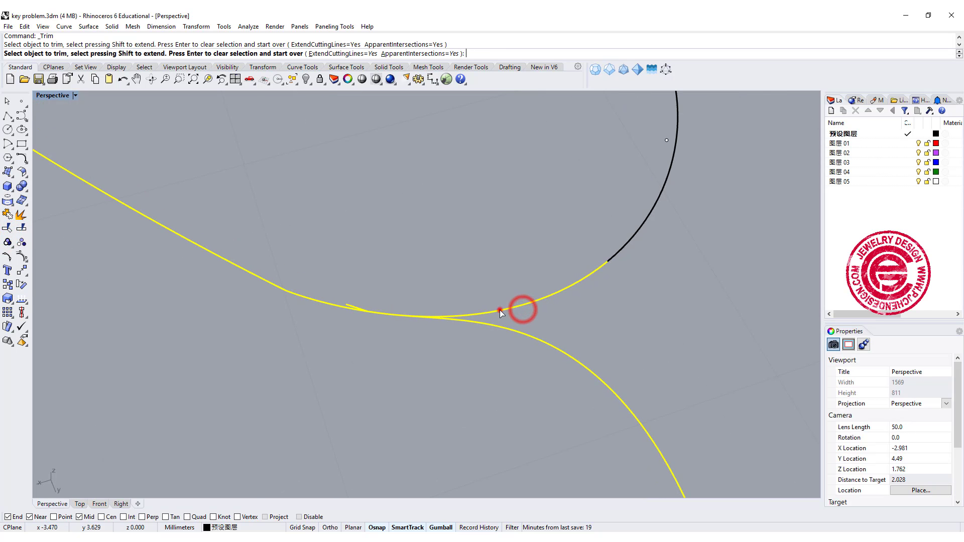
click(500, 311)
scroll(500, 310, up, 1)
click(354, 305)
scroll(427, 295, down, 3)
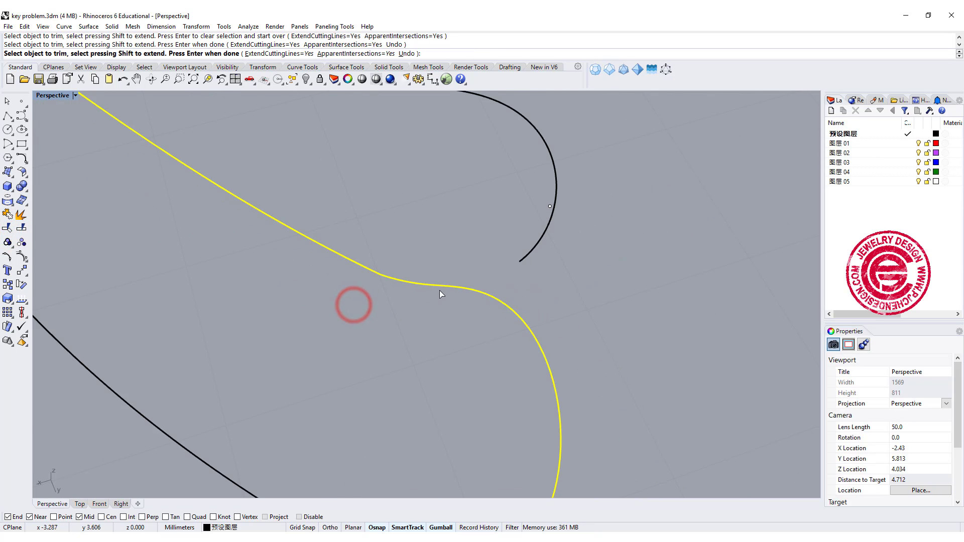
scroll(415, 262, down, 3)
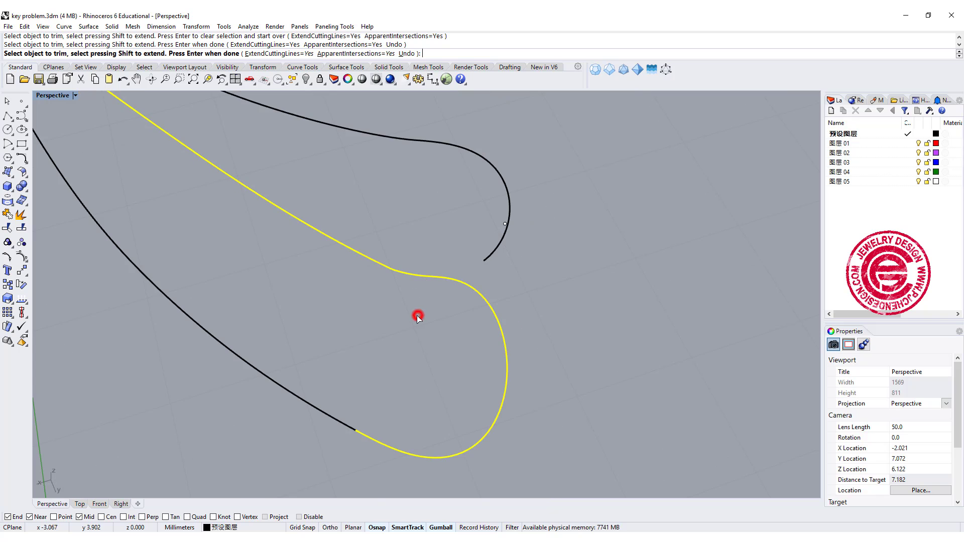
key(Return)
key(Escape)
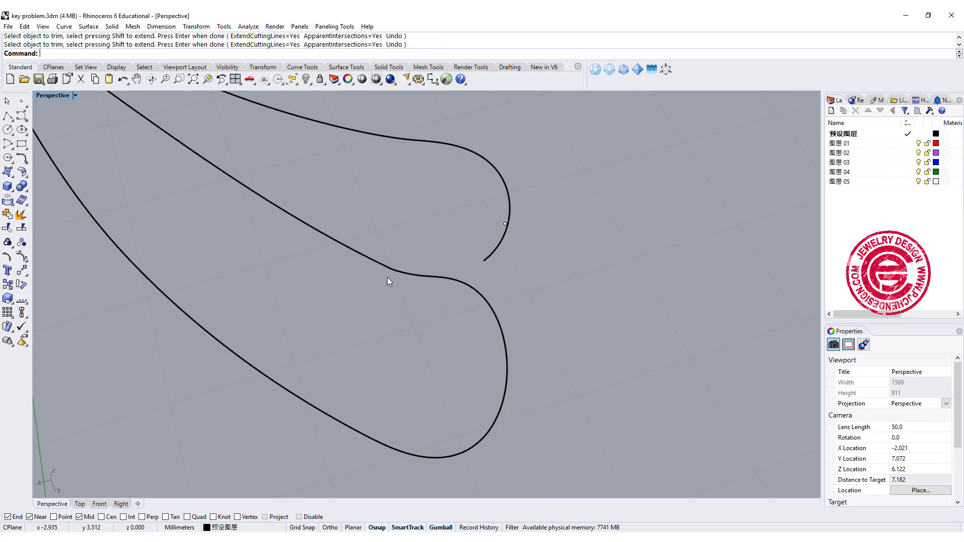
- Join the middle curve, the rounded end curve and the outer side curve into one open curve, accepting the broken history
click(386, 272)
shift+click(435, 278)
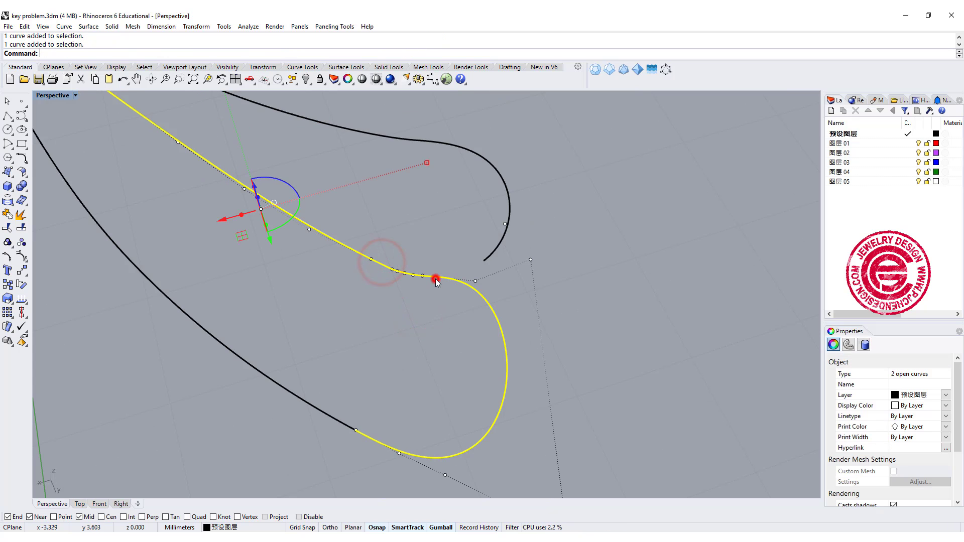
shift+click(330, 417)
click(7, 214)
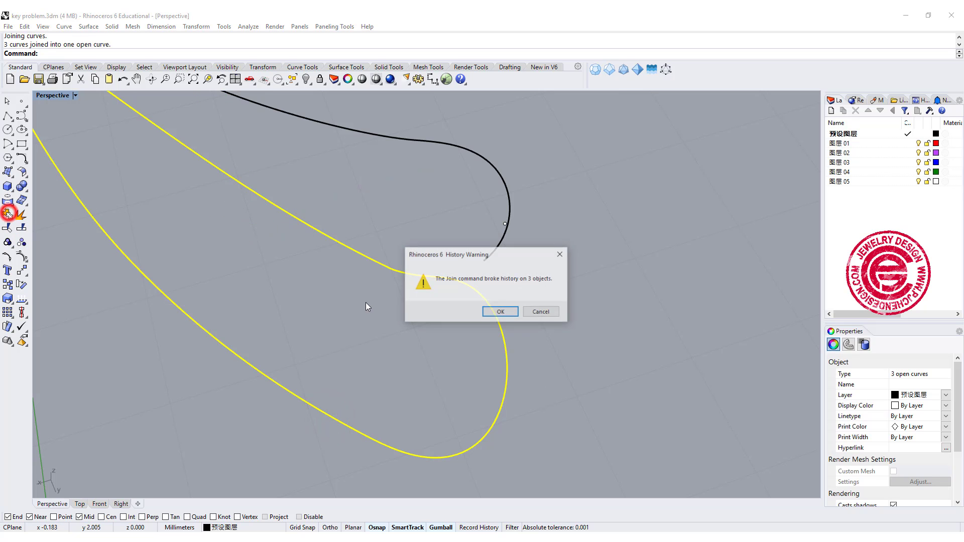
click(499, 309)
scroll(415, 167, down, 5)
right_drag(415, 167, 510, 219)
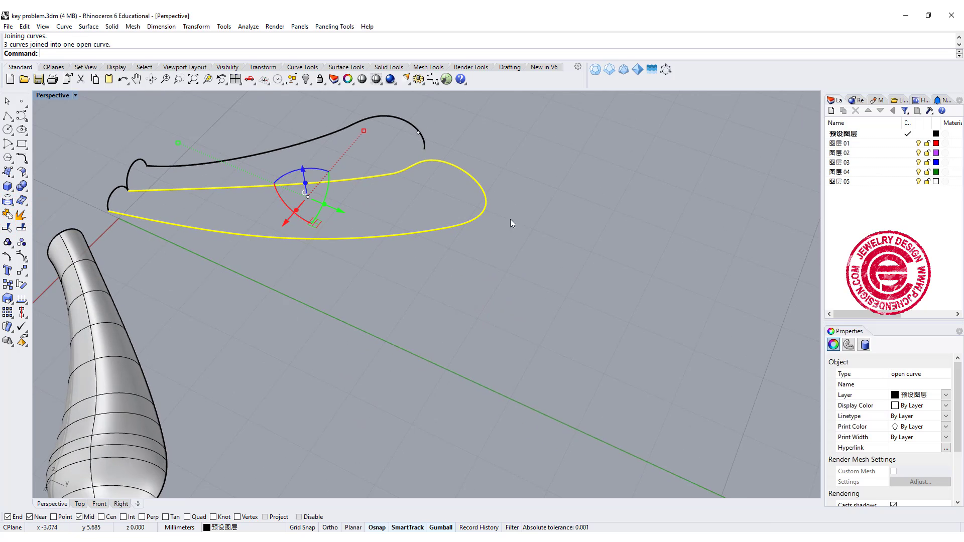
scroll(510, 221, up, 4)
click(472, 258)
click(502, 245)
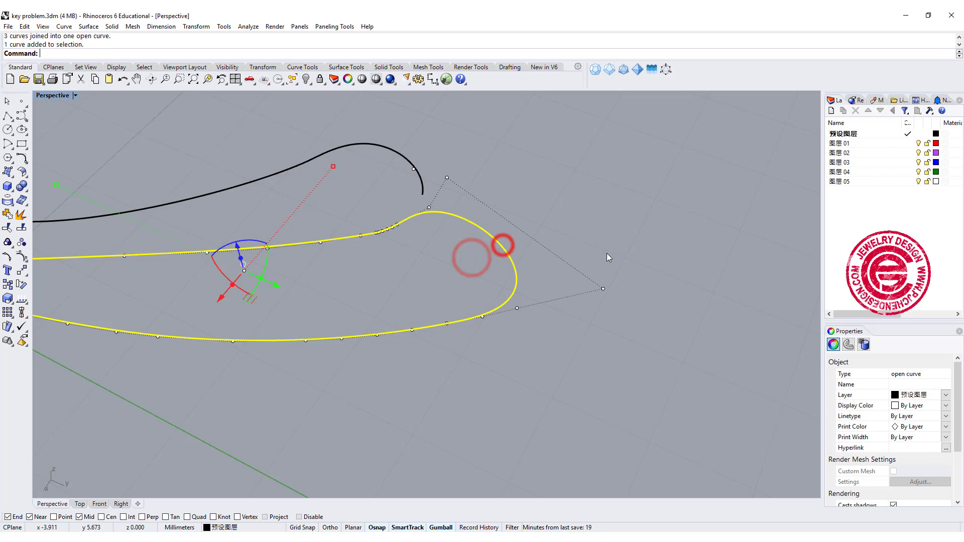
right_drag(607, 253, 565, 276)
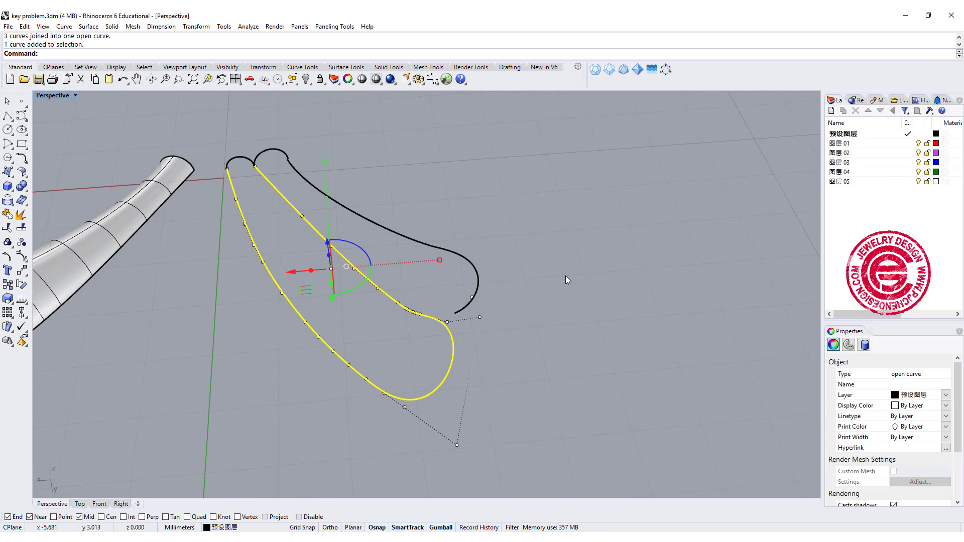
click(85, 143)
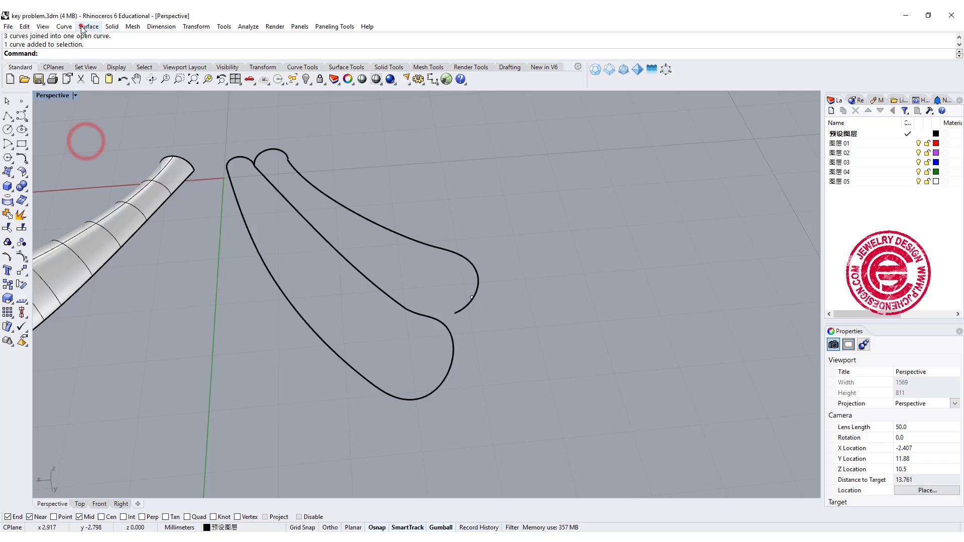
- Split the joined outline curve at its midpoint on the rounded end
click(89, 26)
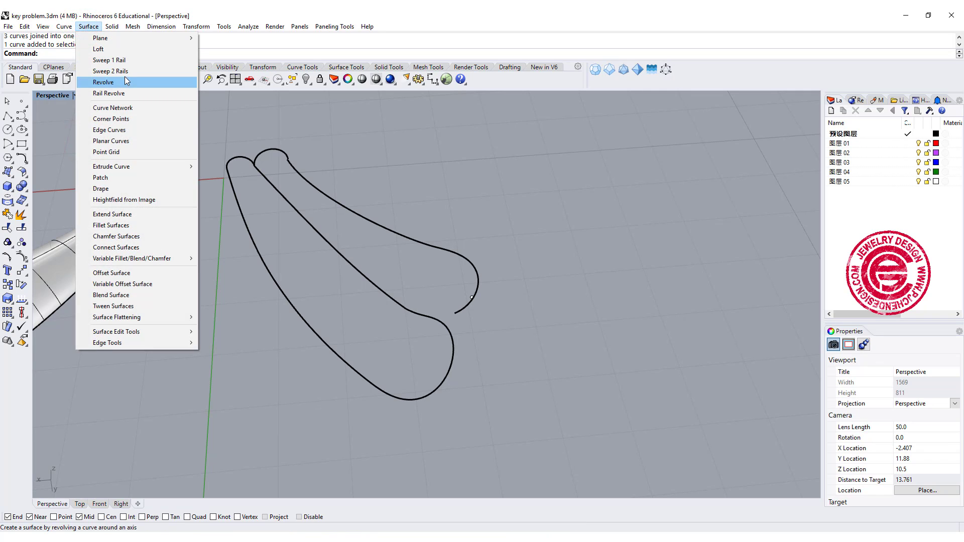
click(22, 227)
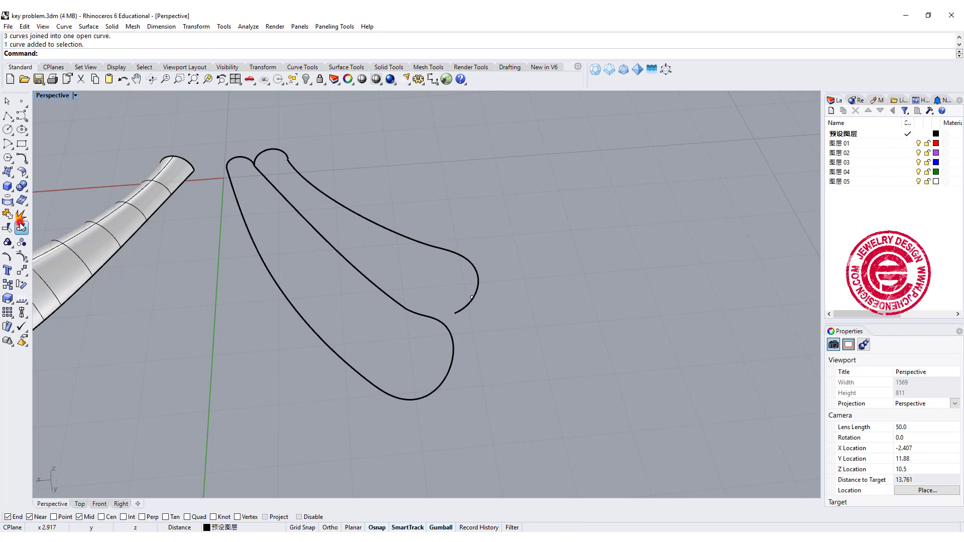
click(20, 215)
click(83, 53)
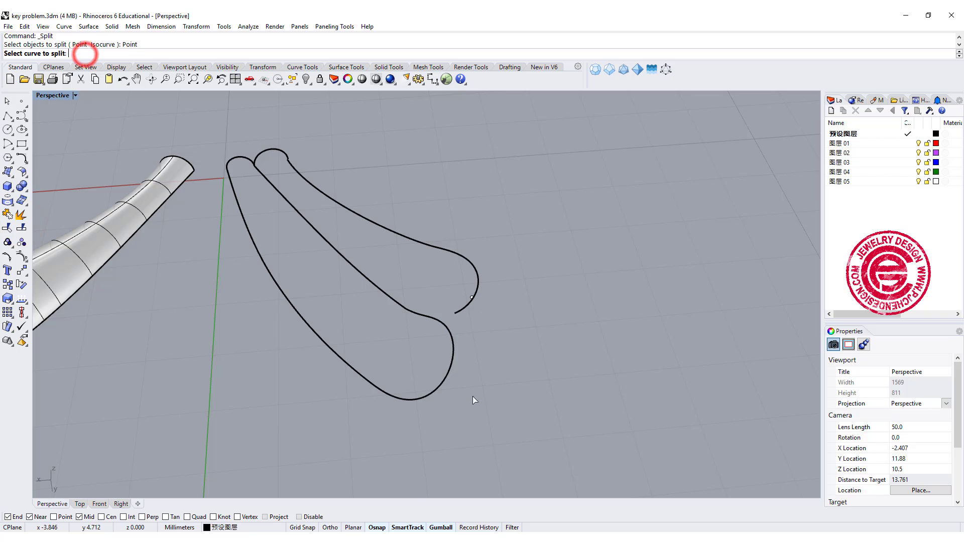
click(445, 379)
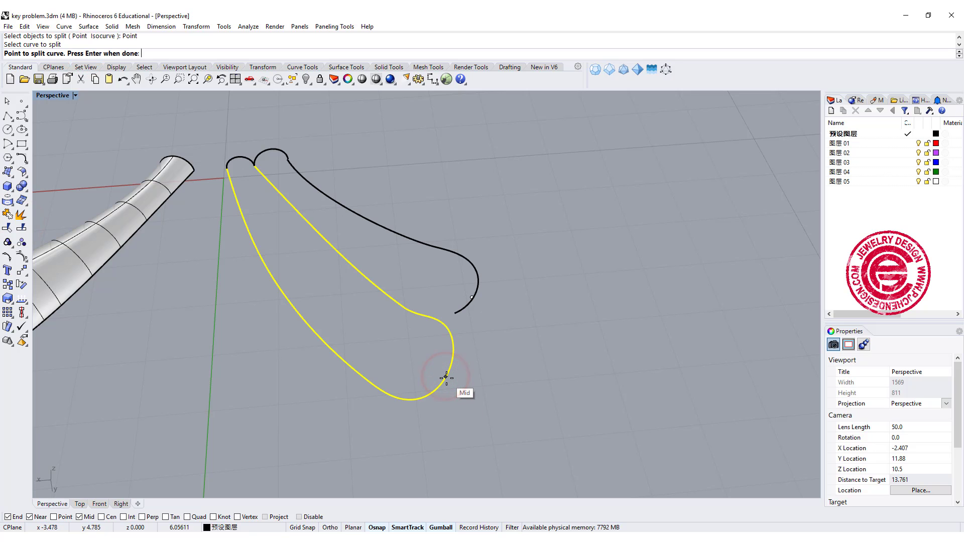
click(446, 377)
right_click(516, 372)
click(430, 394)
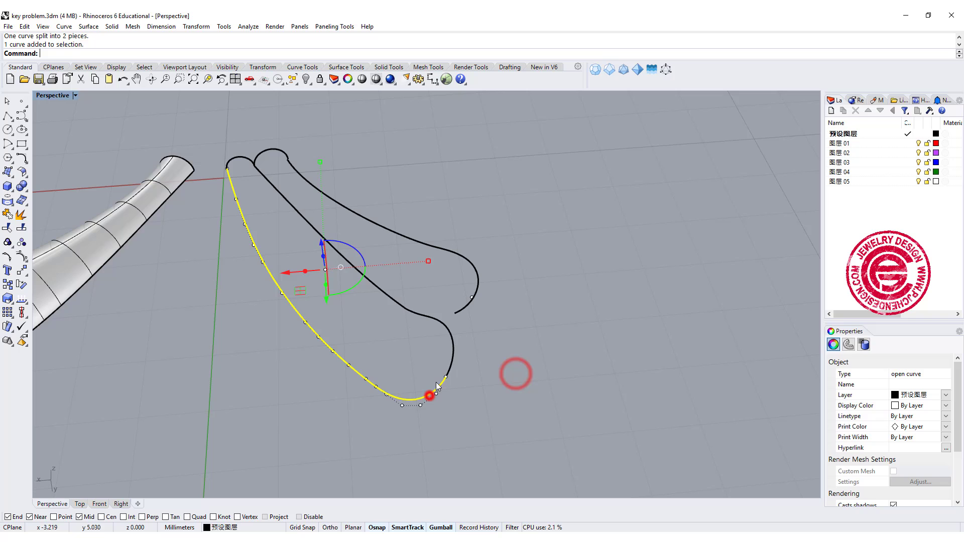
click(452, 363)
click(532, 398)
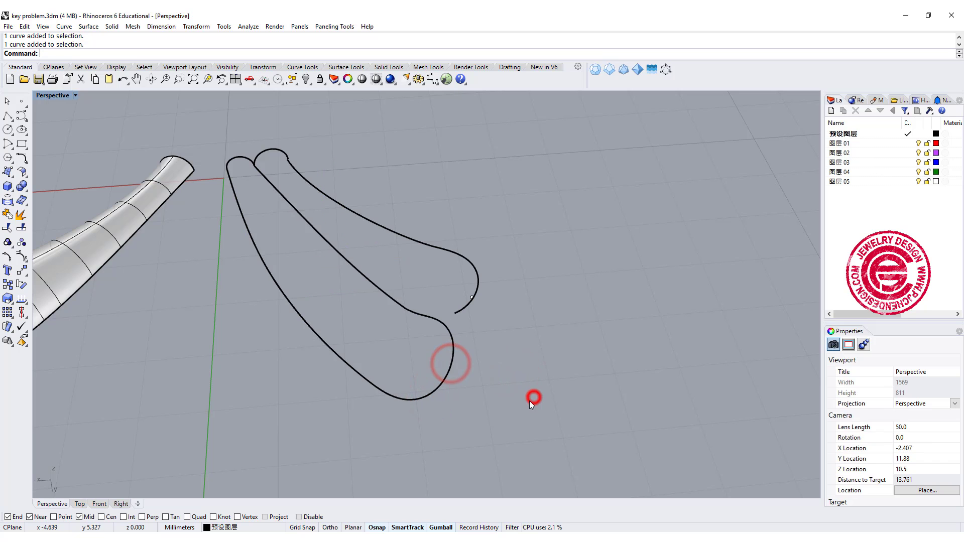
- Create a Sweep 2 Rails surface along the two split curves, using the small end arc as the unchanged cross section
click(88, 26)
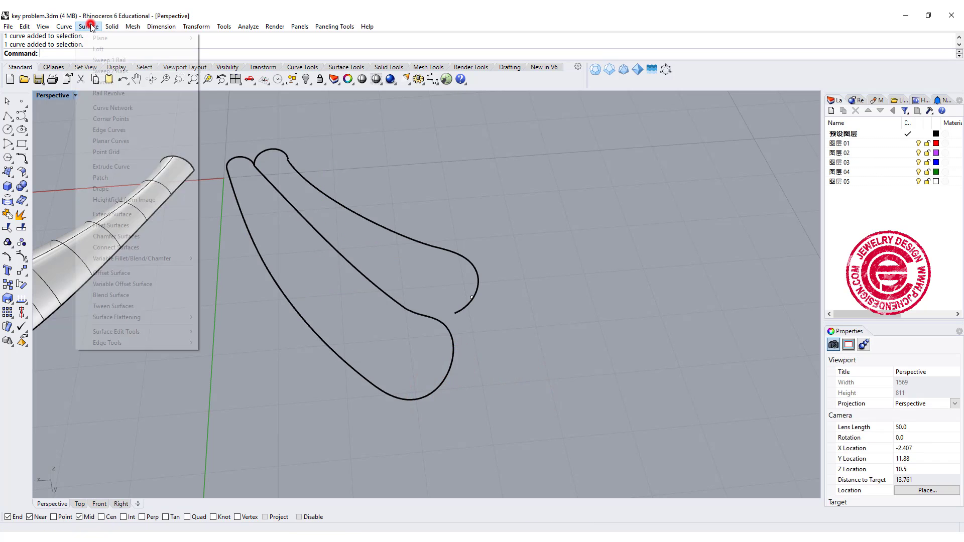
click(112, 70)
click(239, 211)
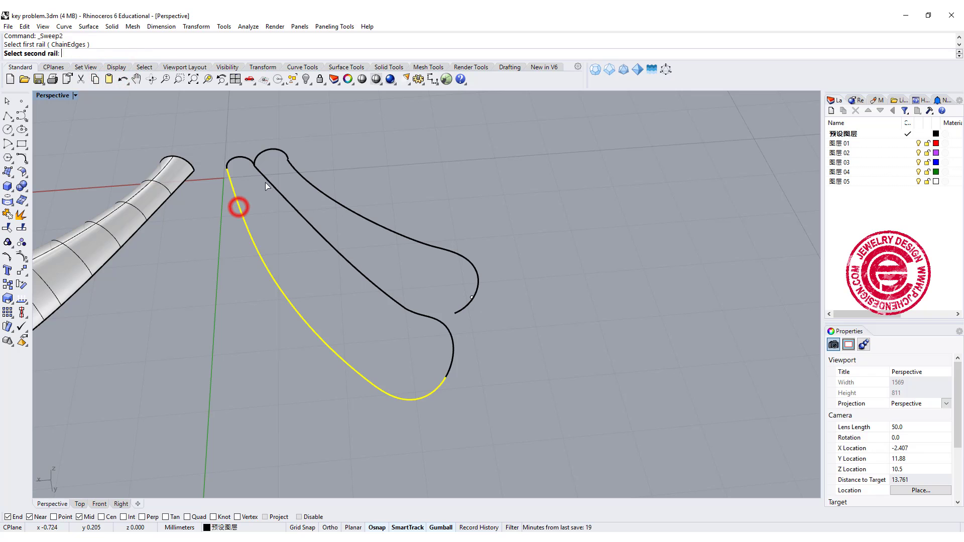
click(266, 179)
click(239, 158)
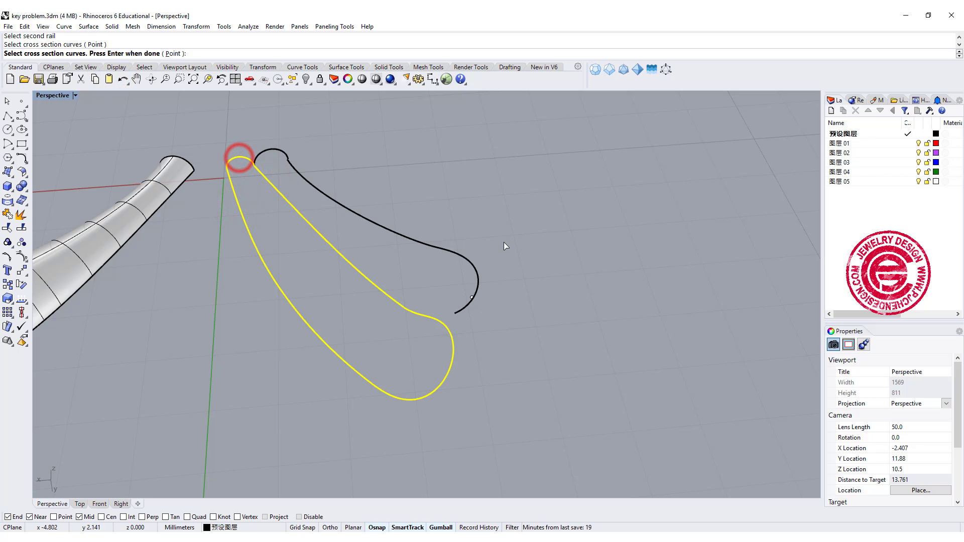
key(Return)
click(699, 379)
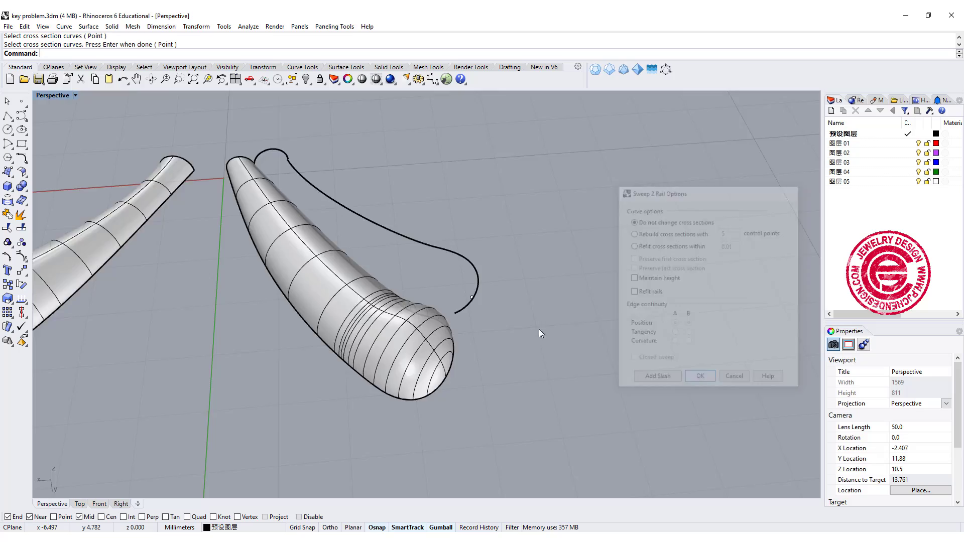
- Show the hidden surface again beside the new swept surface and view their open narrow ends
right_drag(539, 329, 391, 95)
right_click(305, 79)
right_drag(325, 144, 516, 302)
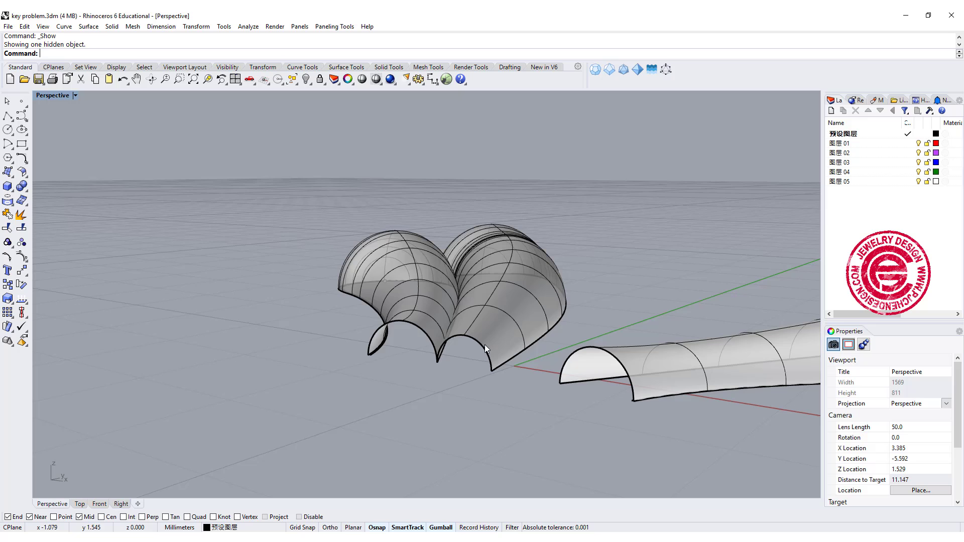
scroll(386, 344, up, 2)
scroll(399, 382, up, 2)
right_drag(389, 314, 358, 316)
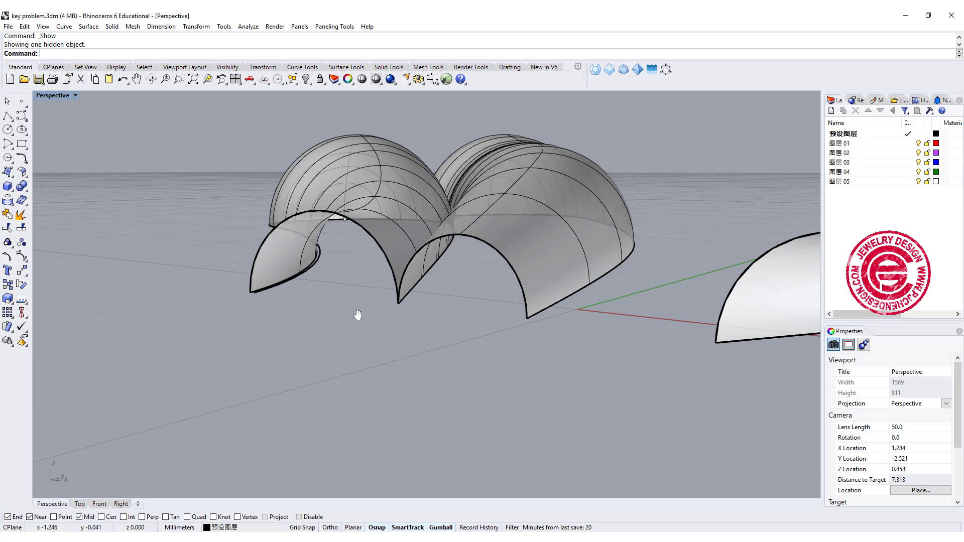
right_drag(160, 259, 173, 255)
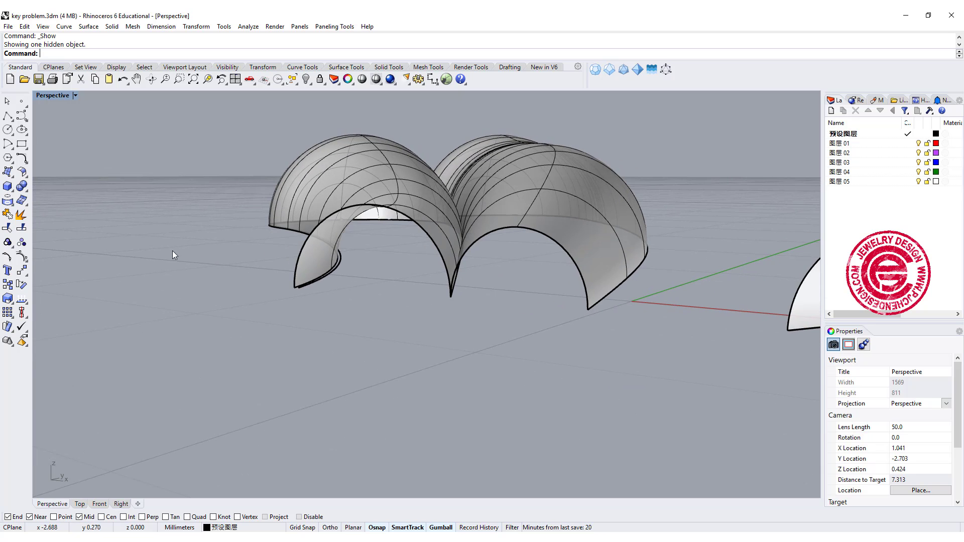
- Draw a straight polyline between the two base corners of the smaller swept surface's open narrow end
click(7, 116)
scroll(284, 346, up, 2)
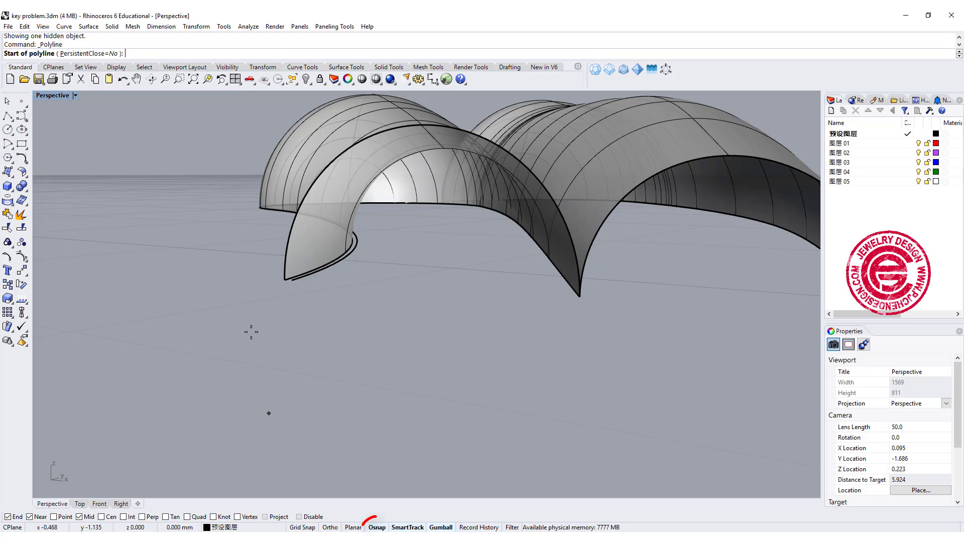
click(284, 279)
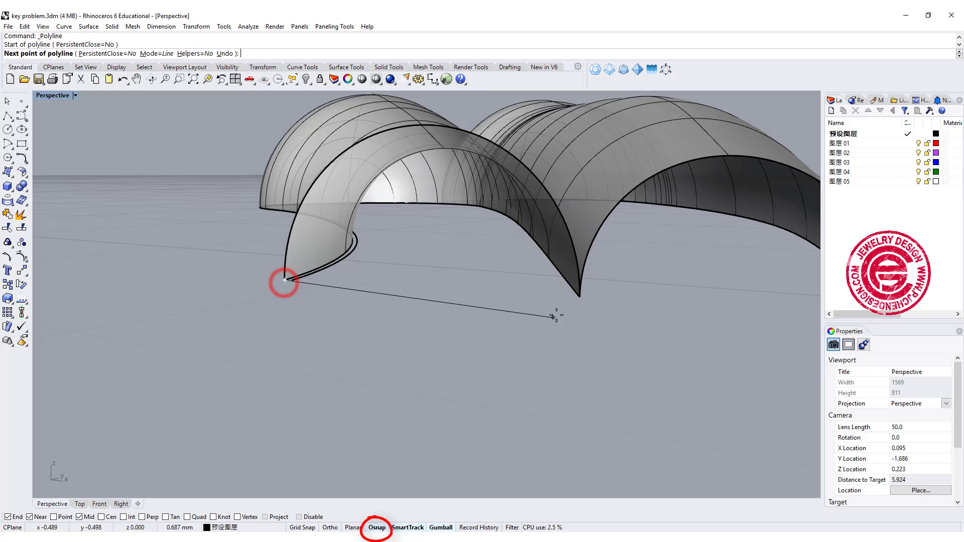
click(579, 299)
right_click(575, 316)
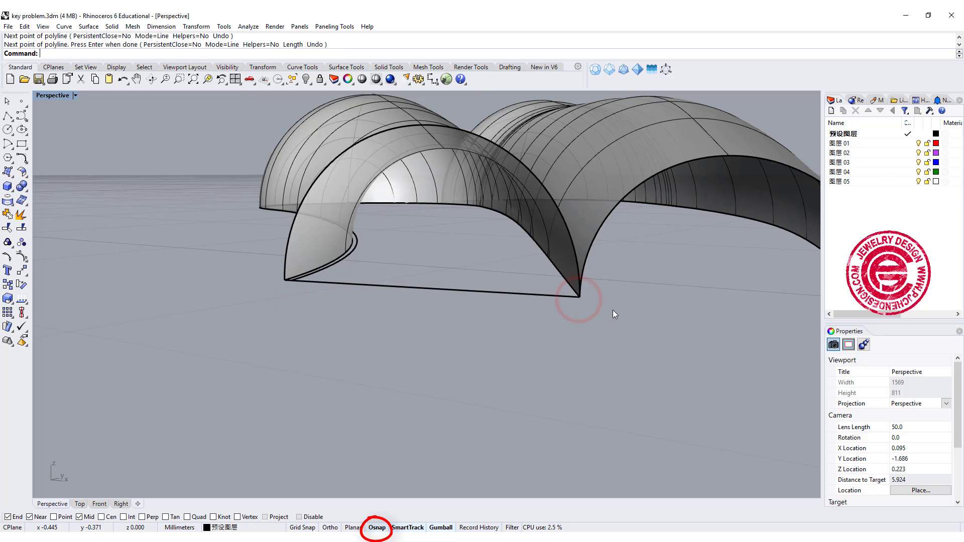
- Draw a matching straight polyline between the base corners of the adjoining larger surface's narrow end
scroll(611, 310, down, 2)
shift+right_drag(610, 309, 446, 316)
right_click(444, 315)
click(395, 305)
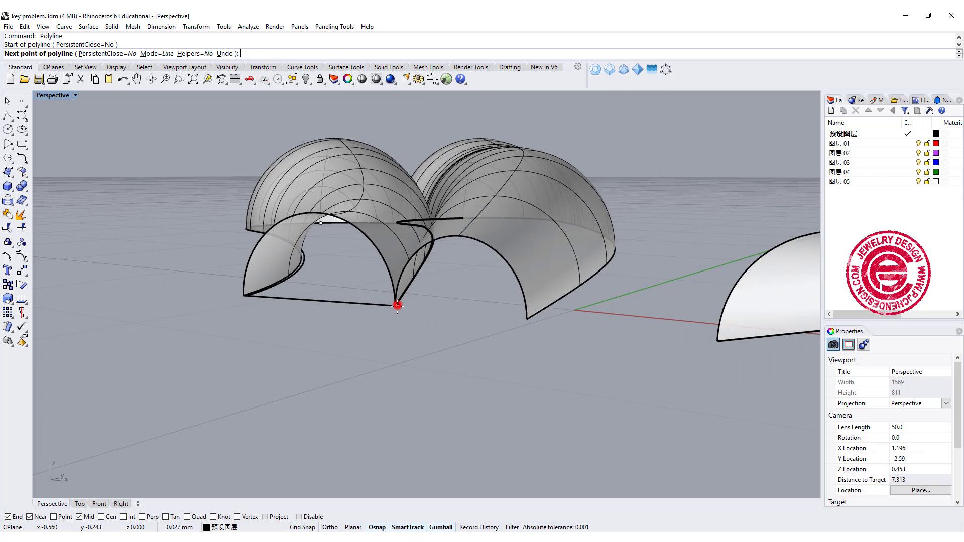
click(527, 319)
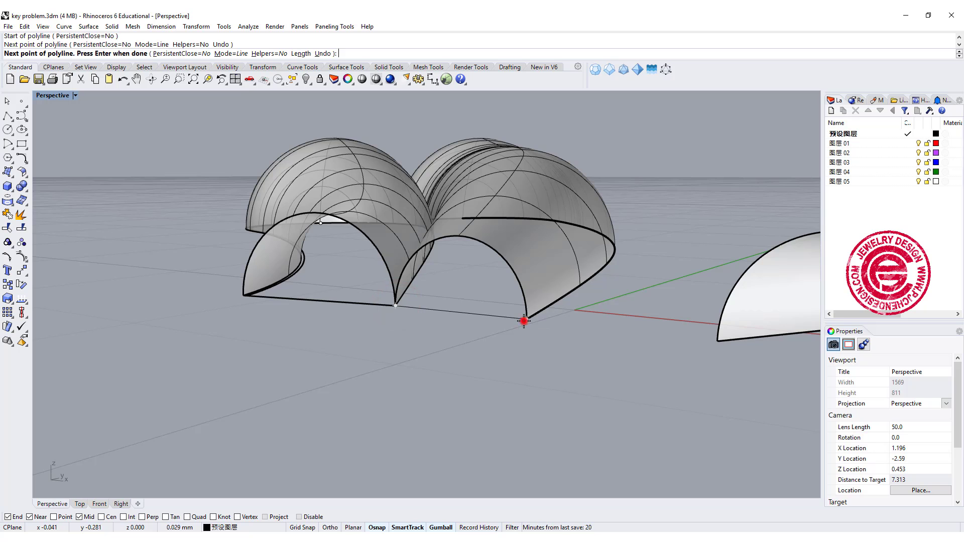
right_click(489, 351)
- Close the smaller lobe's narrow end with an edge-curve surface from its base line and the arched surface edge
scroll(236, 238, up, 2)
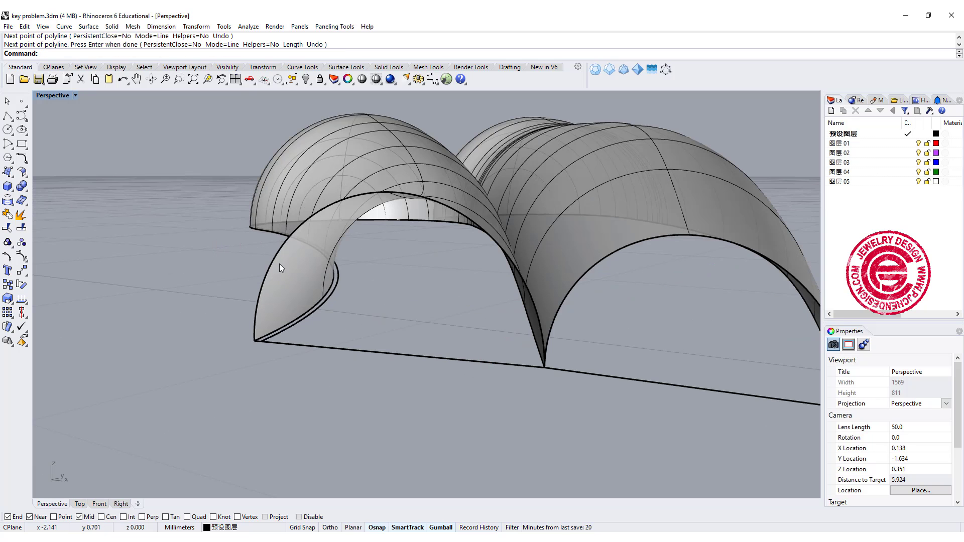
shift+right_drag(279, 263, 255, 269)
click(9, 172)
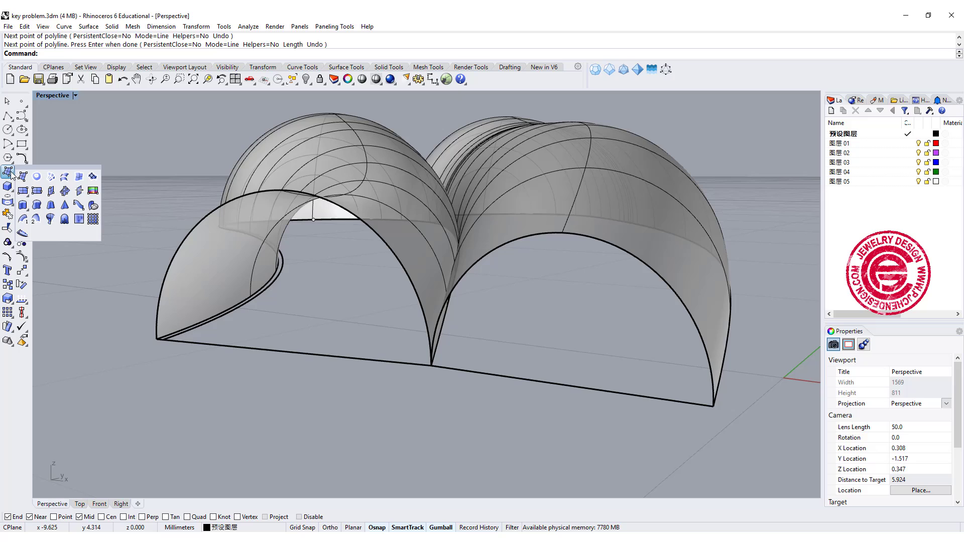
click(79, 176)
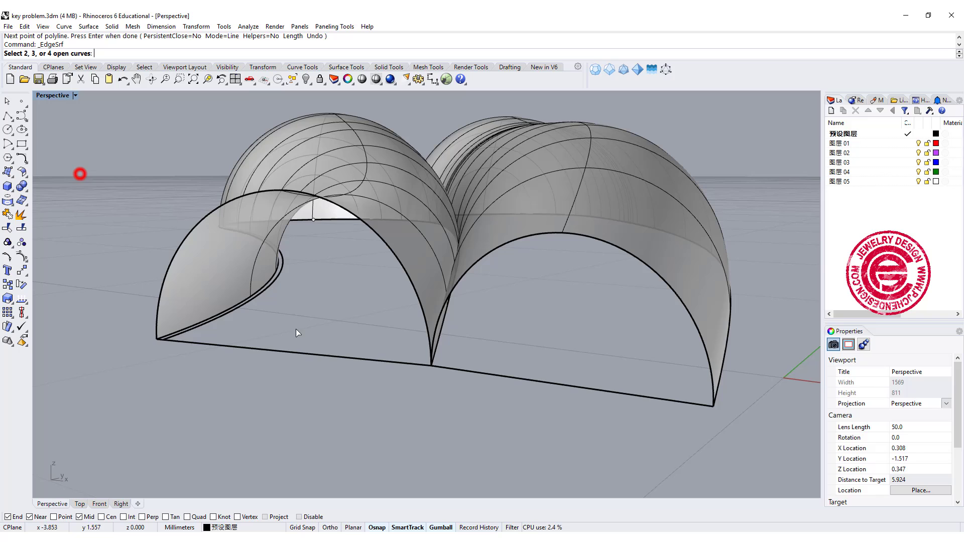
click(265, 350)
click(182, 241)
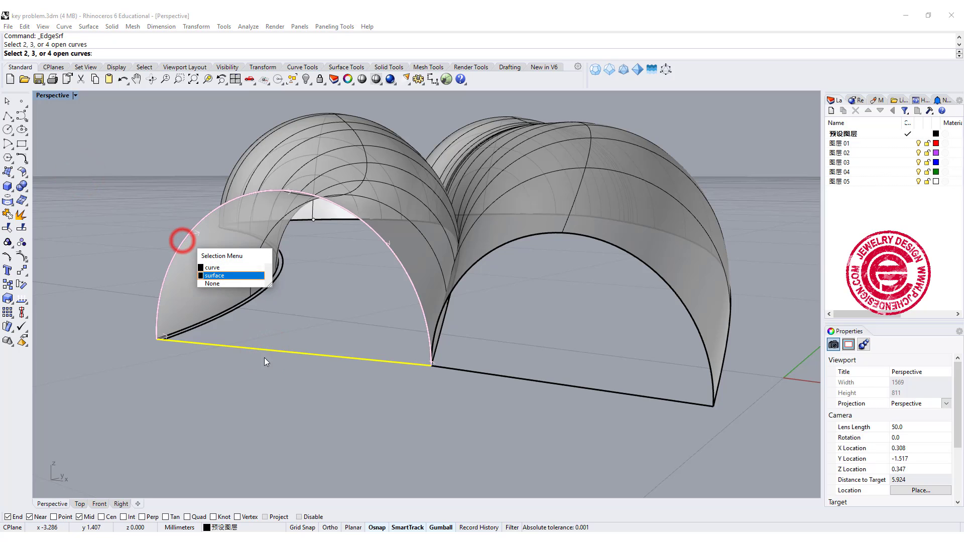
click(239, 276)
key(Return)
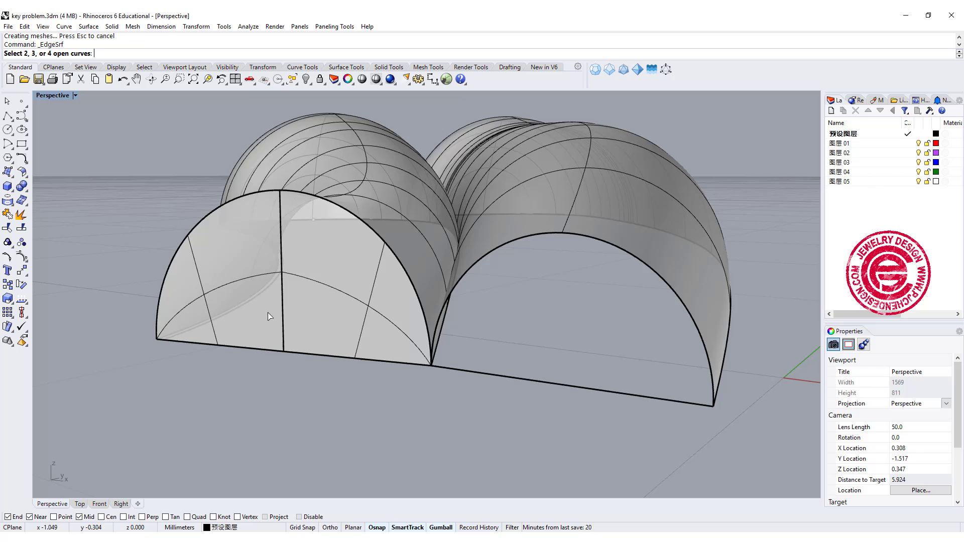
- Close the larger lobe's narrow end with an edge-curve surface from its base line and the arched end curve
click(580, 390)
click(638, 257)
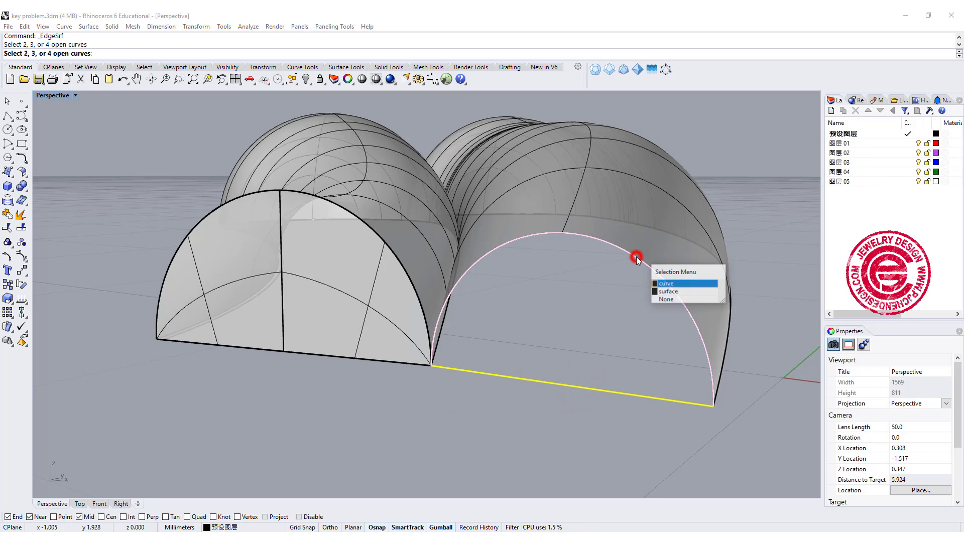
click(654, 282)
key(Return)
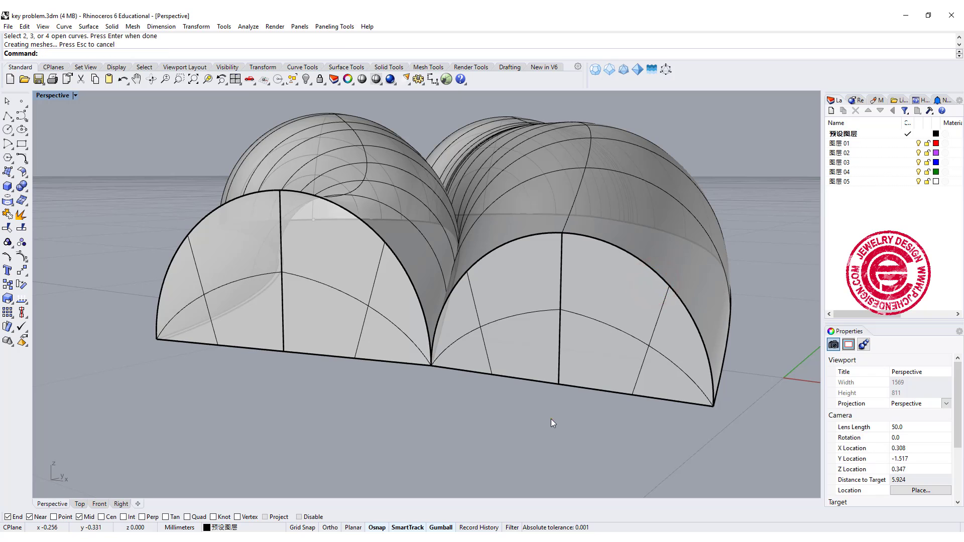
- Join the larger lobe's objects, including its new end face, accepting the broken history
click(550, 416)
drag(656, 456, 544, 226)
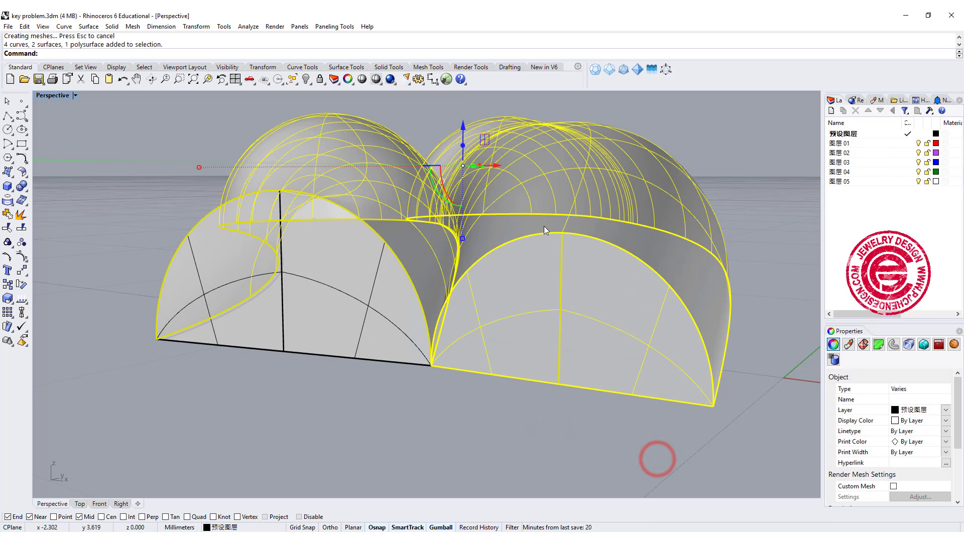
click(515, 397)
drag(604, 435, 528, 194)
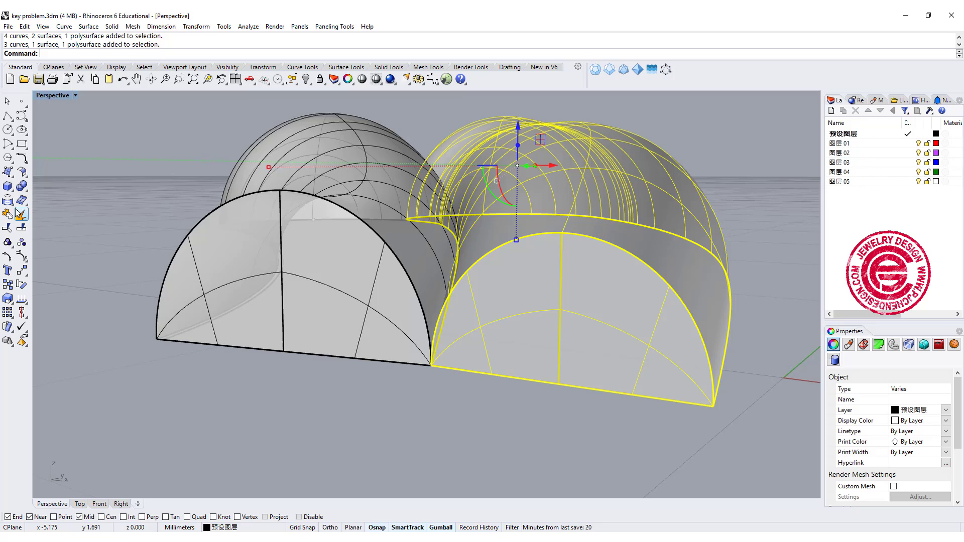
click(7, 229)
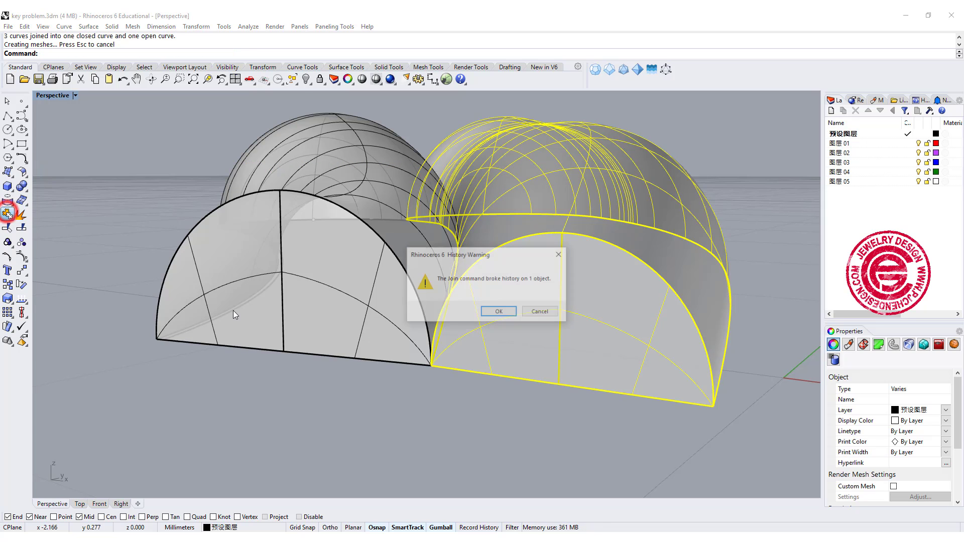
click(499, 311)
- Join the smaller lobe's objects with its end face, accepting the broken history, and check both lobes by selecting them
drag(329, 385, 206, 171)
right_click(189, 195)
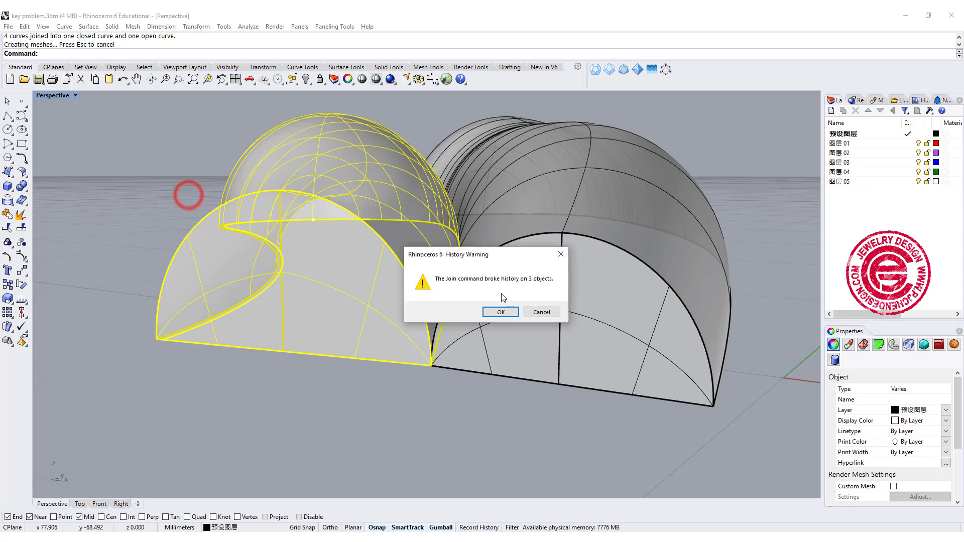
click(497, 315)
click(499, 311)
click(380, 364)
click(344, 276)
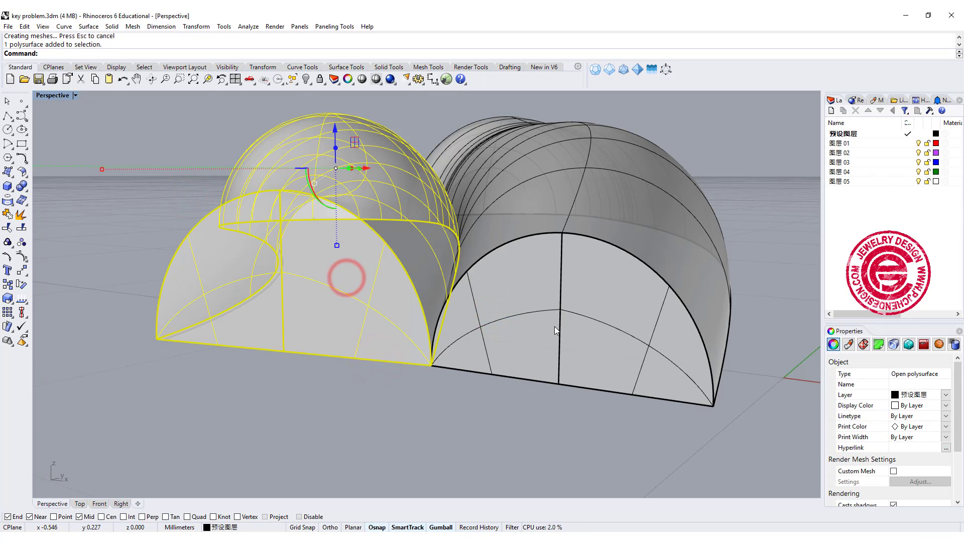
click(582, 318)
- Cap the open undersides of the larger and smaller lobes to turn both into closed solids
right_drag(423, 348, 504, 293)
click(453, 359)
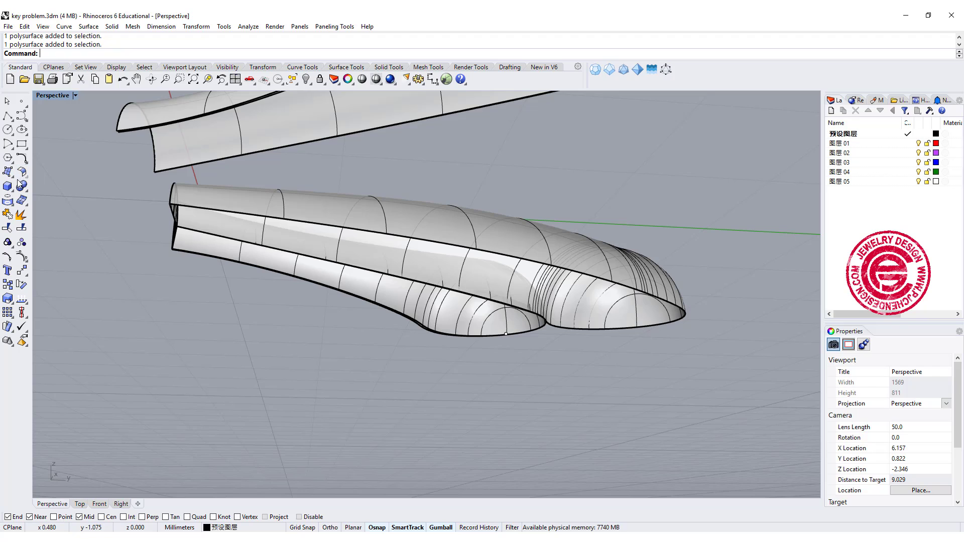
text(cap)
key(Return)
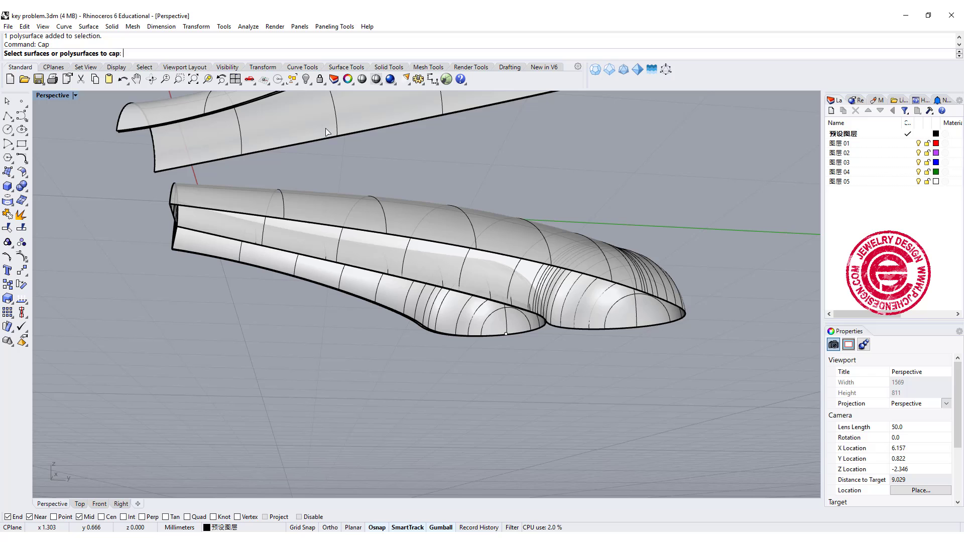
click(522, 223)
right_click(522, 223)
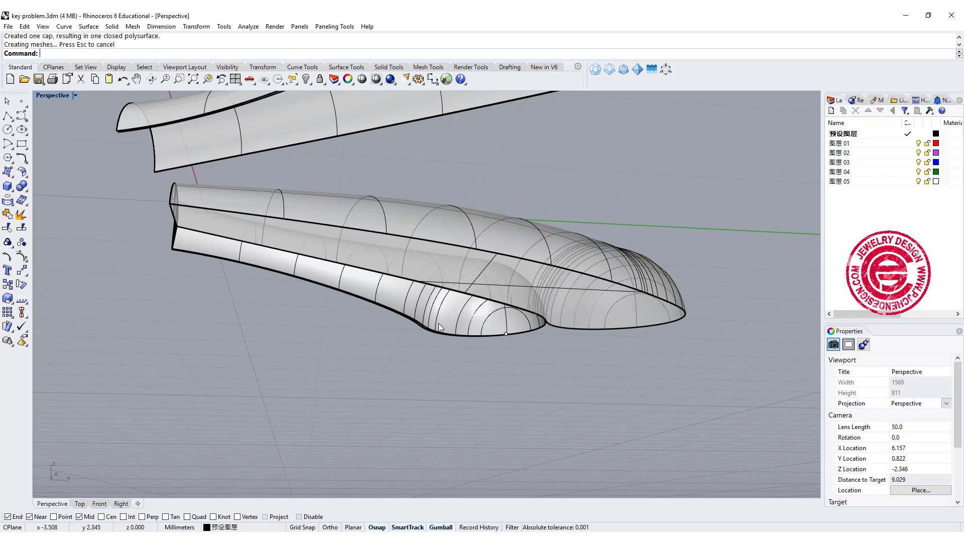
click(449, 318)
right_click(422, 351)
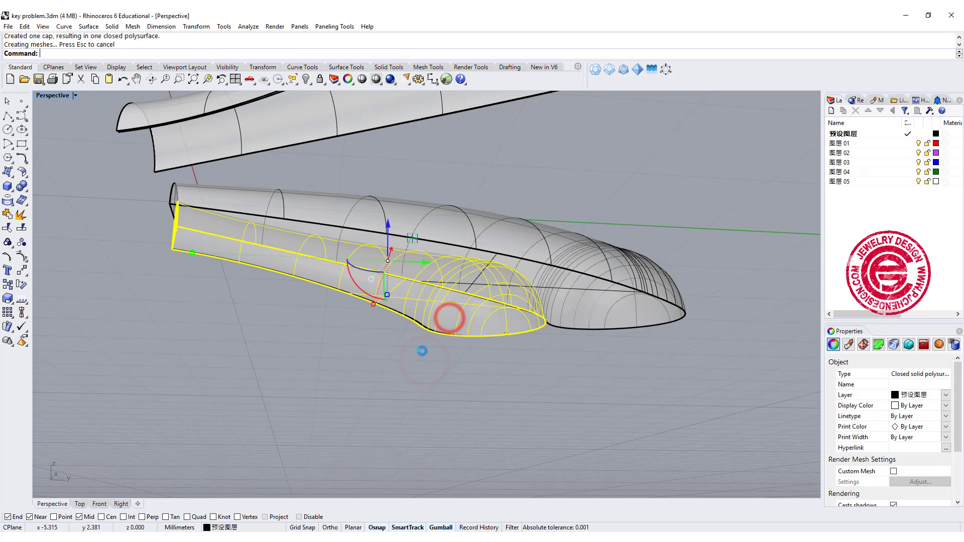
- Boolean-union the two capped lobes into one solid
click(365, 348)
right_drag(365, 348, 588, 234)
click(421, 294)
click(427, 317)
click(522, 204)
right_drag(533, 296, 664, 312)
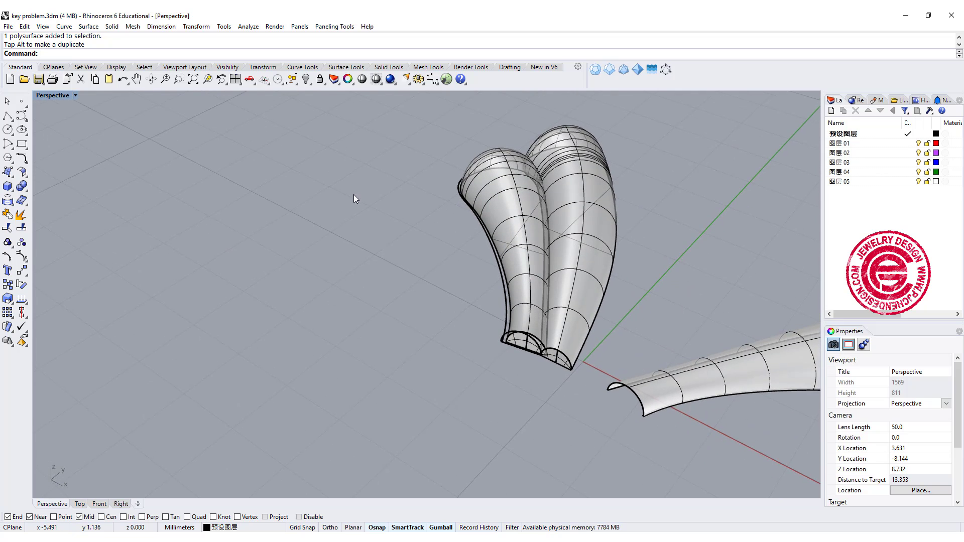
right_drag(354, 196, 34, 185)
click(22, 190)
click(375, 216)
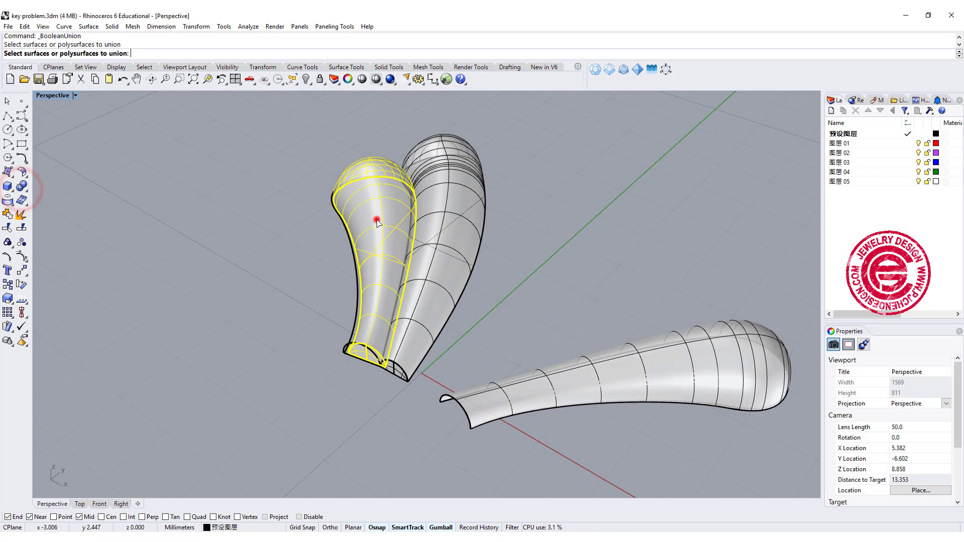
click(460, 229)
right_click(507, 236)
click(530, 278)
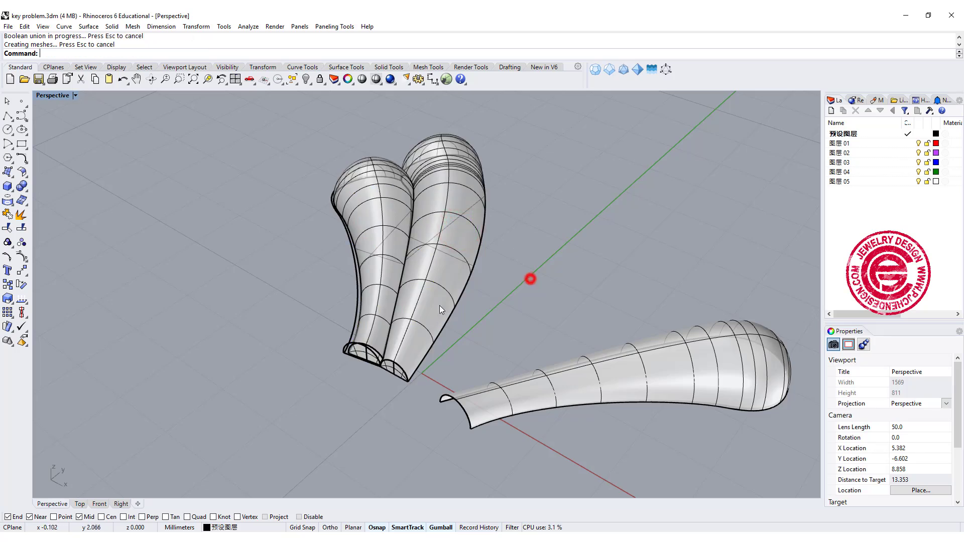
- Examine the united solid's underside, end faces and the seam between its two lobes from several angles
right_drag(438, 305, 427, 245)
scroll(368, 303, up, 10)
right_drag(368, 303, 306, 326)
scroll(307, 326, down, 10)
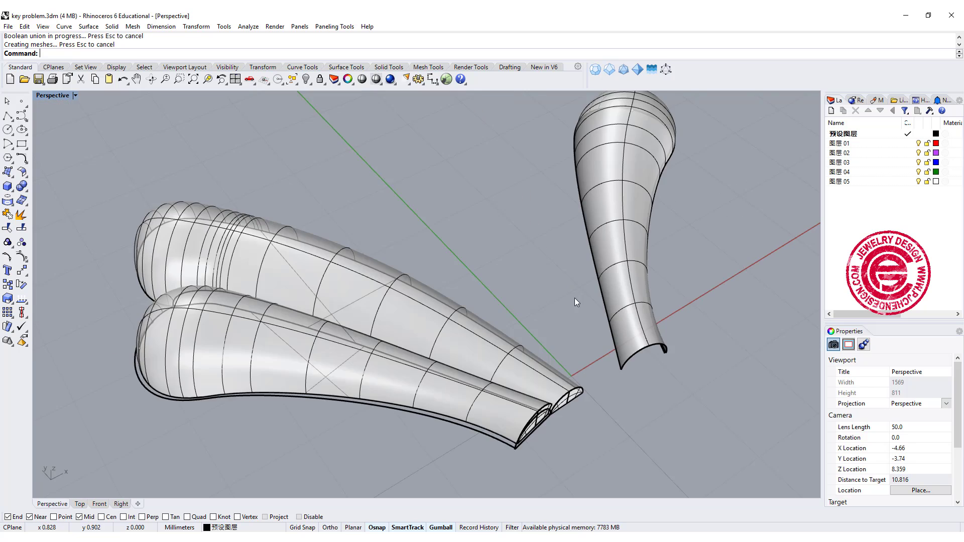
shift+right_drag(574, 297, 544, 267)
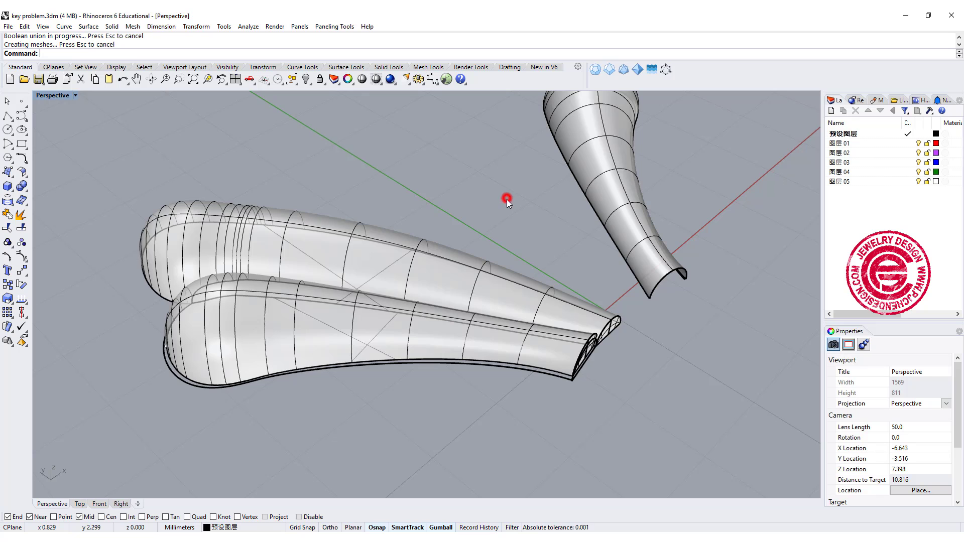
right_drag(507, 199, 515, 220)
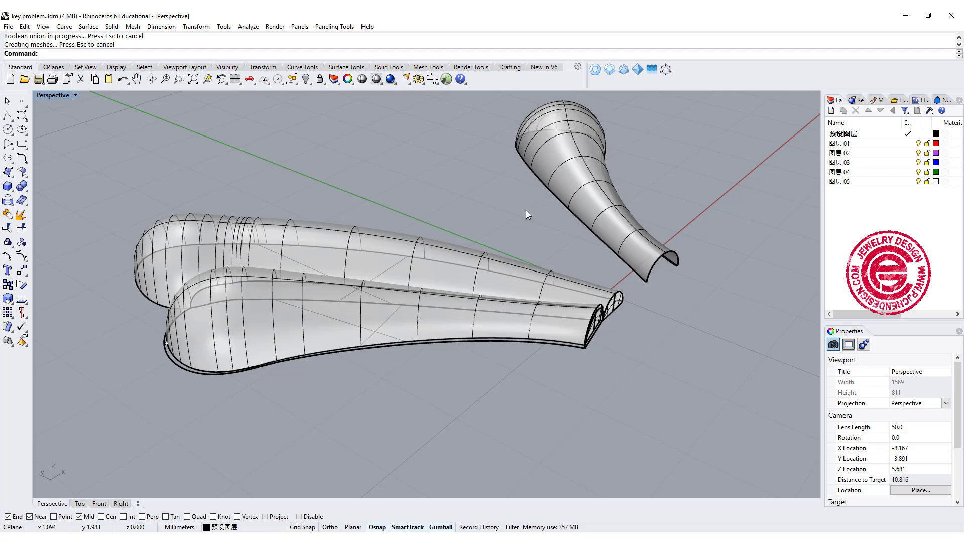
right_drag(525, 210, 512, 257)
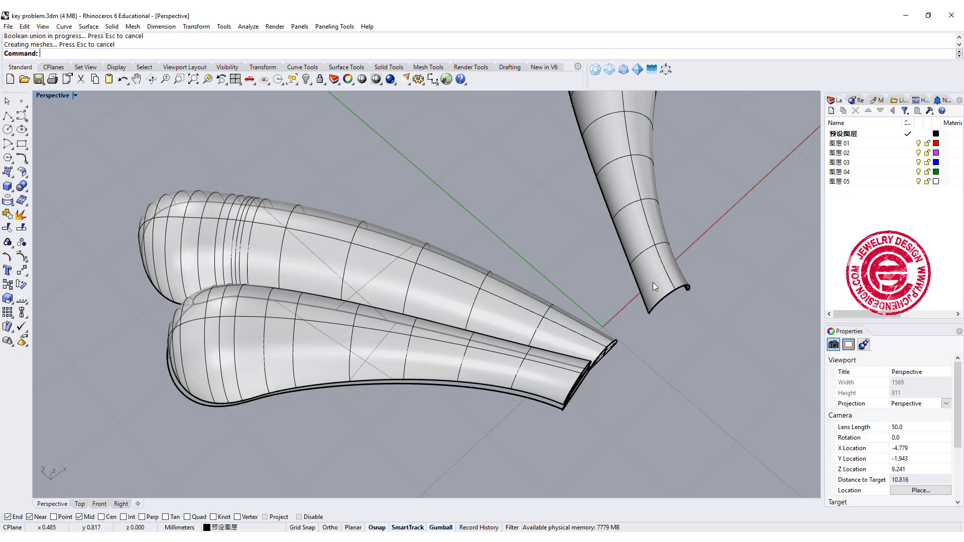